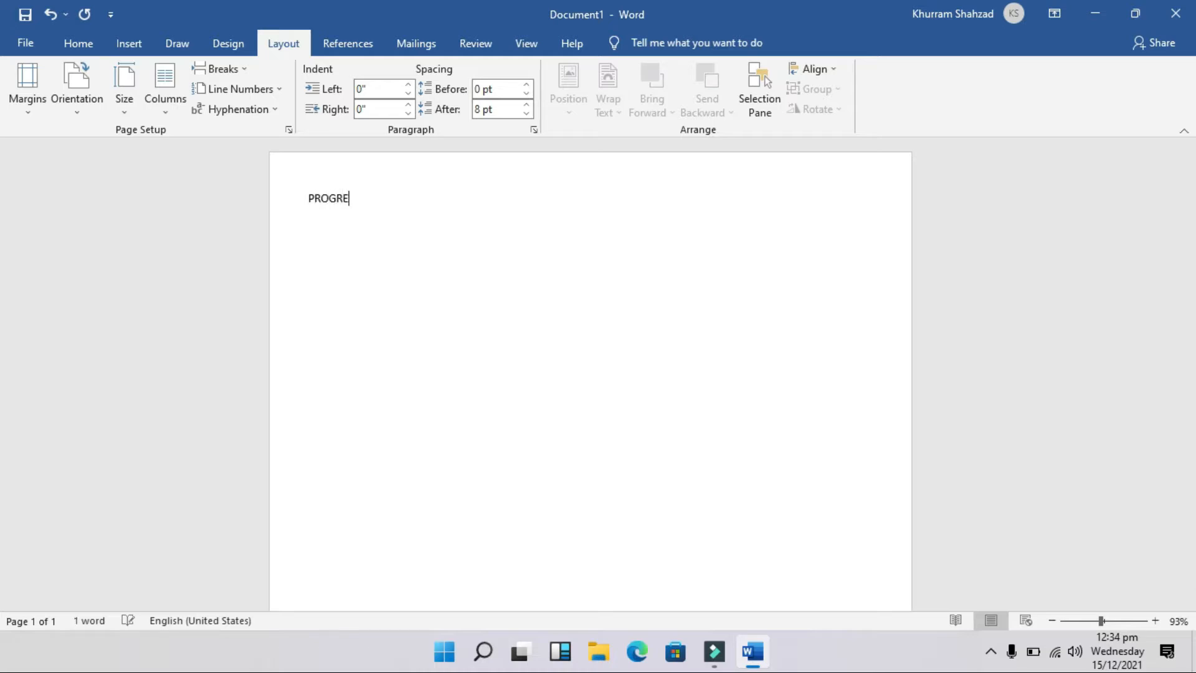
# - Enter "PROGRESS REPORT" as the first line and "MID TERM EXAM 2021 to 2022" as the second line
pyautogui.write('REPORT CAR')
pyautogui.press('BackSpace')
pyautogui.press('BackSpace')
pyautogui.press('BackSpace')
pyautogui.press('Return')
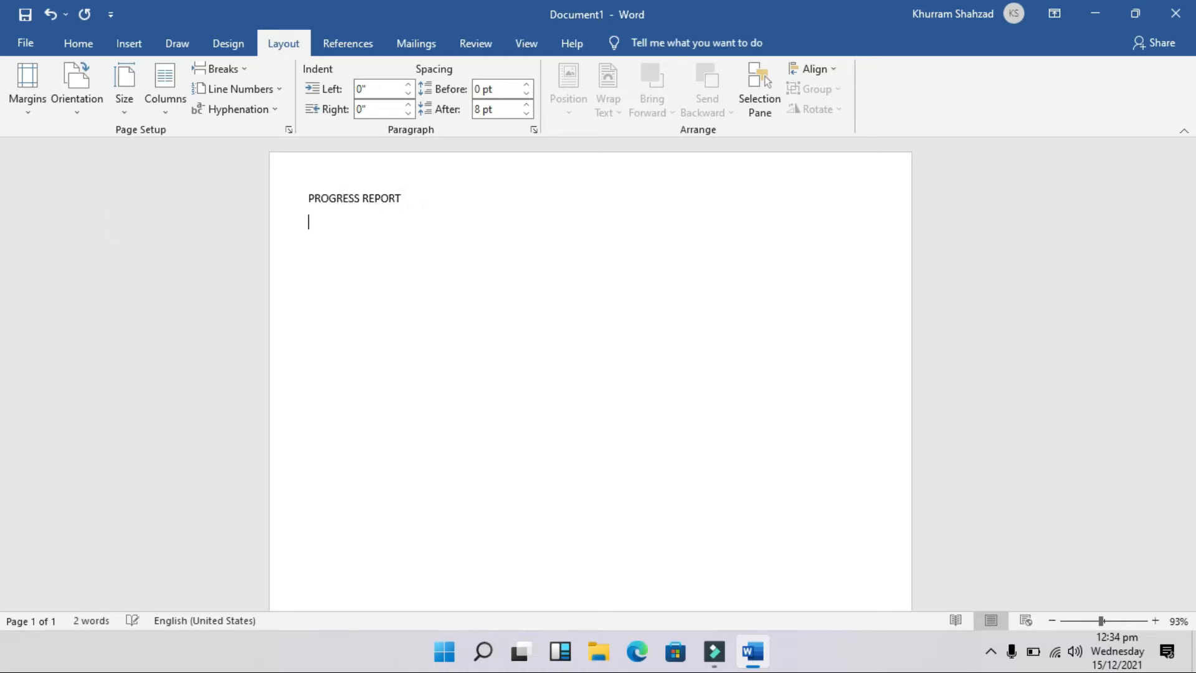
pyautogui.write('MID TERM EXAM 20')
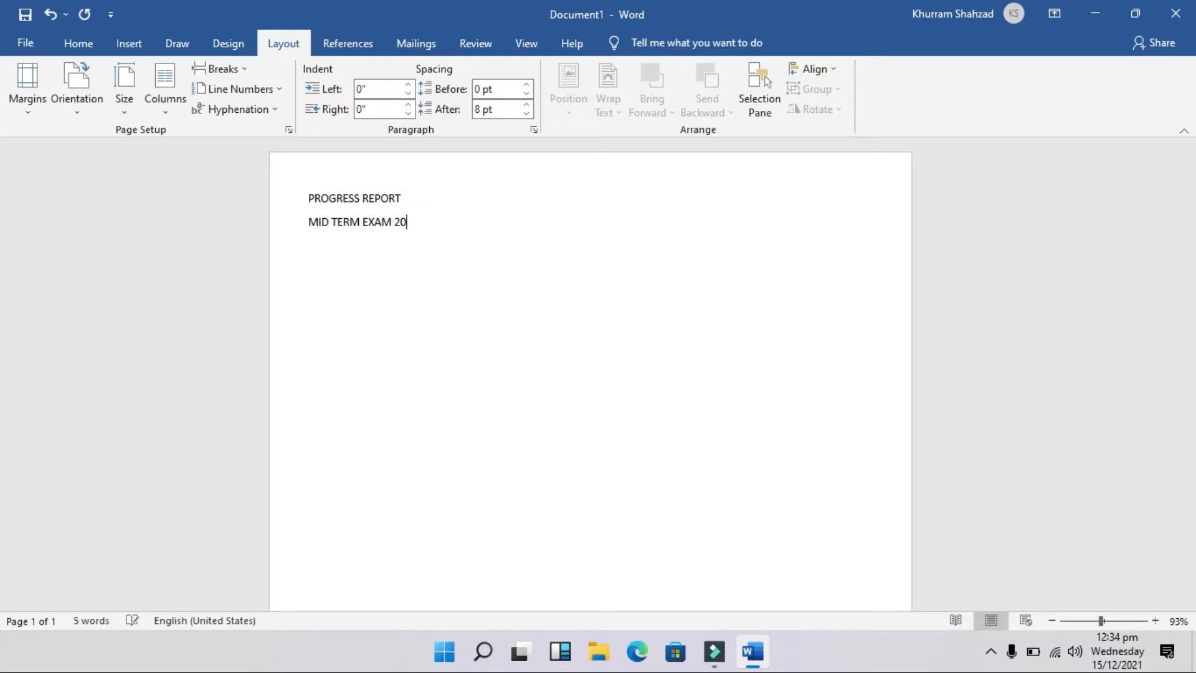
pyautogui.write('21 to 2022')
pyautogui.press('Return')
# - Write a third line with "CLASS", an underscore blank containing 1, and "SECTION BOYS / GIRLS"
pyautogui.write('CLASS')
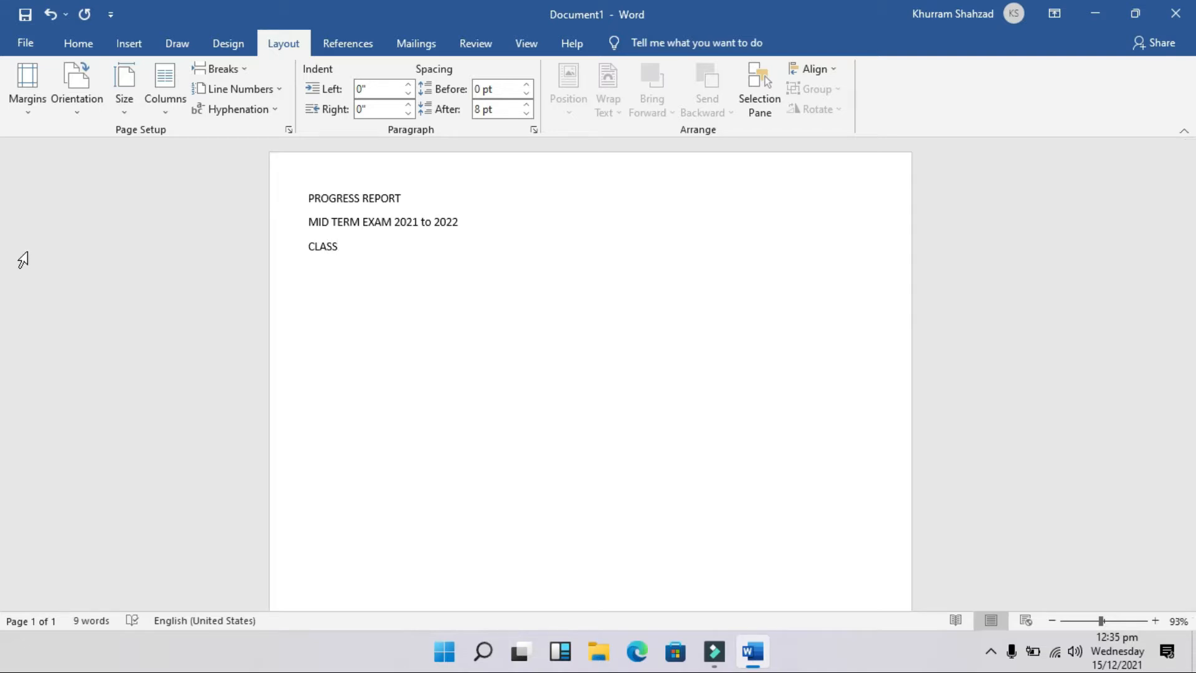
pyautogui.write('_________________')
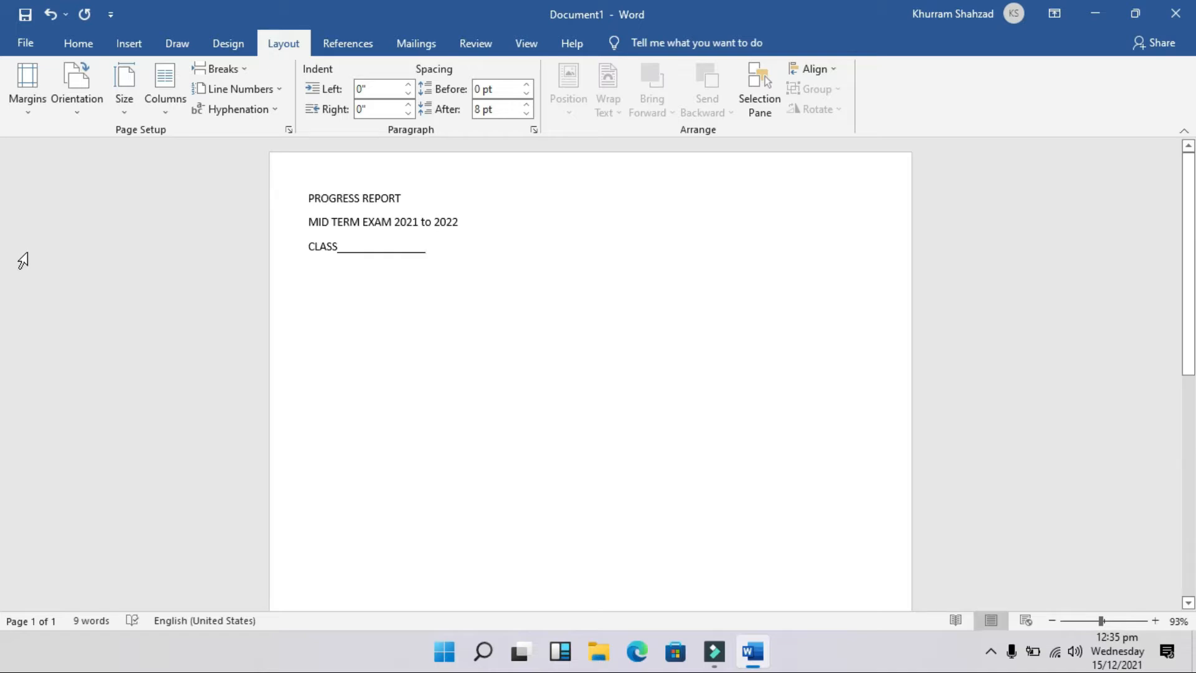
pyautogui.click(377, 248)
pyautogui.write('1')
pyautogui.press('Tab')
pyautogui.press('End')
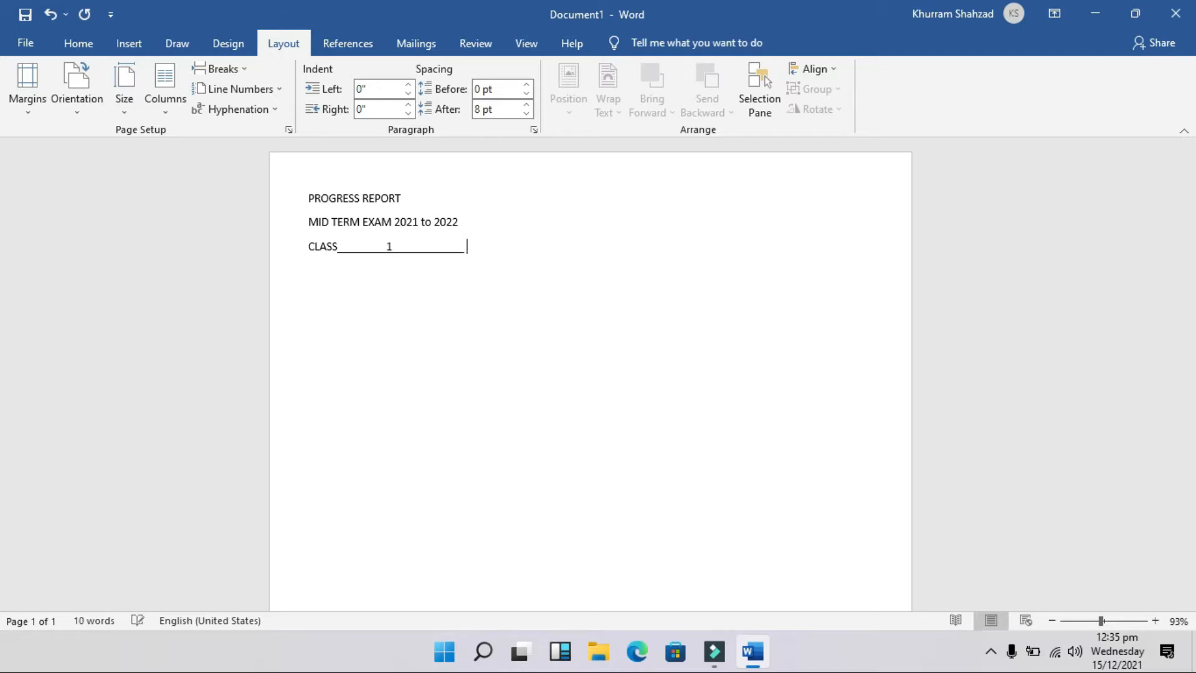
pyautogui.write('SECTION A')
pyautogui.press('BackSpace')
pyautogui.write('BOYS / GIRLS')
# - Center the "PROGRESS REPORT" title and enlarge it to 26 pt
pyautogui.moveTo(306, 198); pyautogui.dragTo(408, 198)
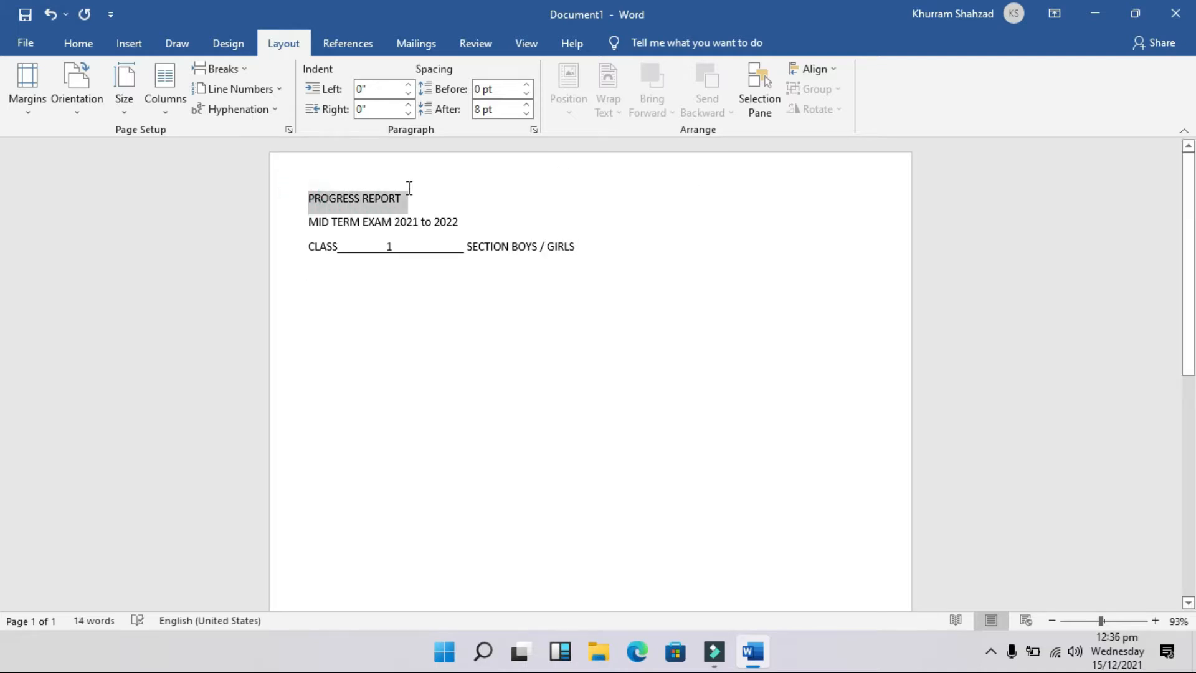
pyautogui.click(80, 43)
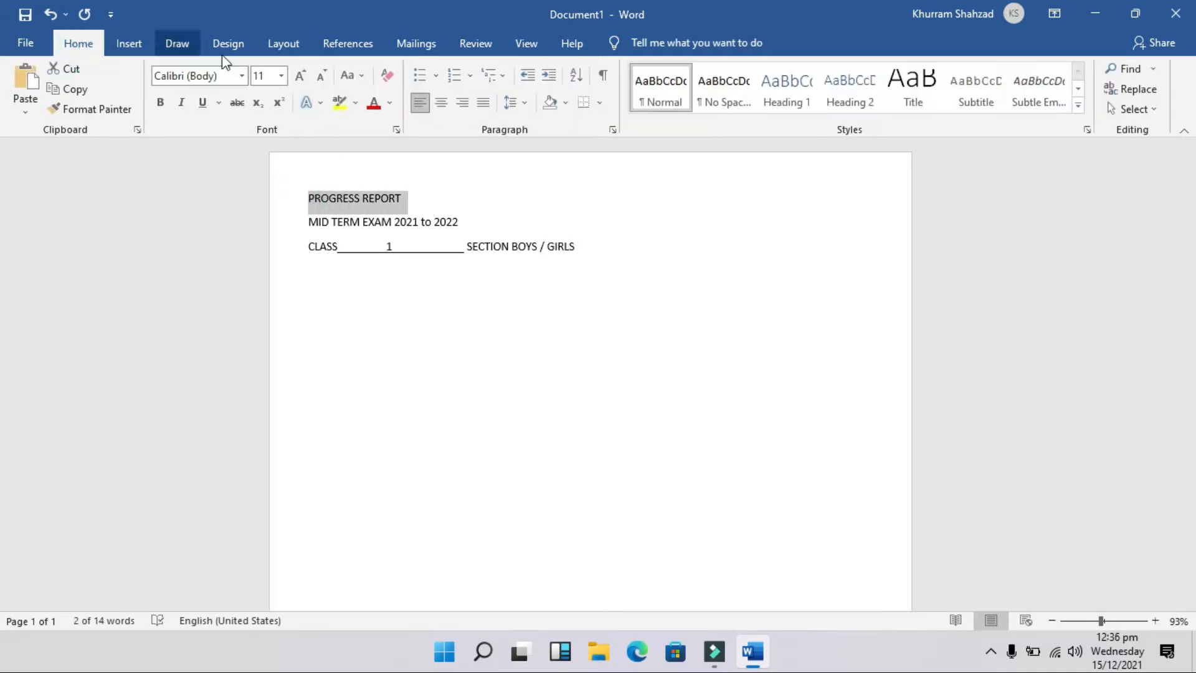
pyautogui.click(442, 104)
pyautogui.click(300, 76)
pyautogui.click(300, 76)
pyautogui.click(300, 76)
pyautogui.click(300, 76)
pyautogui.click(299, 76)
pyautogui.click(300, 76)
pyautogui.click(300, 76)
pyautogui.click(299, 76)
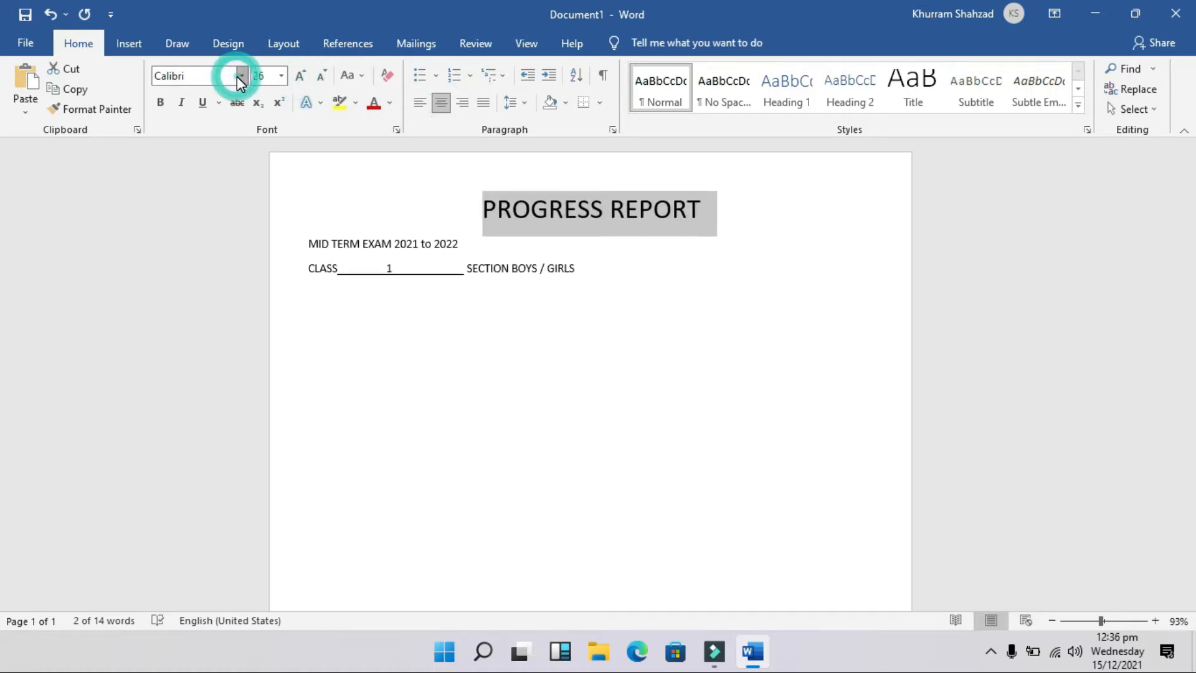
# - Change the title's font to Arial Black and its size to 36 pt
pyautogui.click(240, 76)
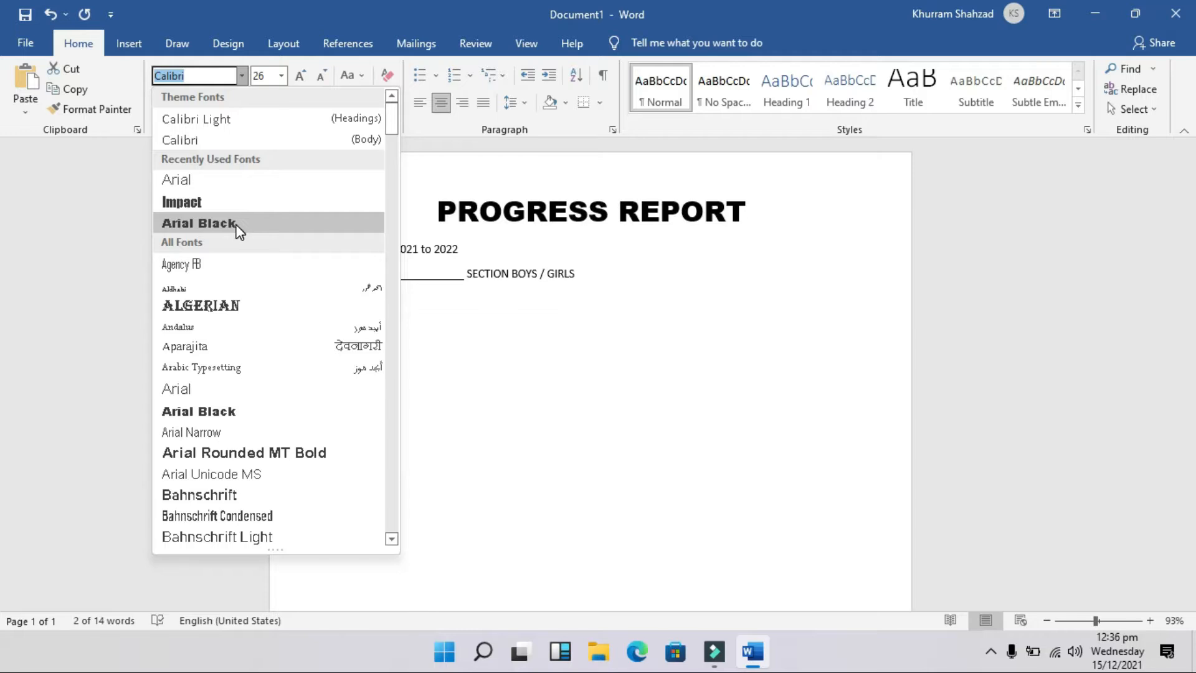
pyautogui.click(239, 229)
pyautogui.click(301, 76)
pyautogui.click(301, 76)
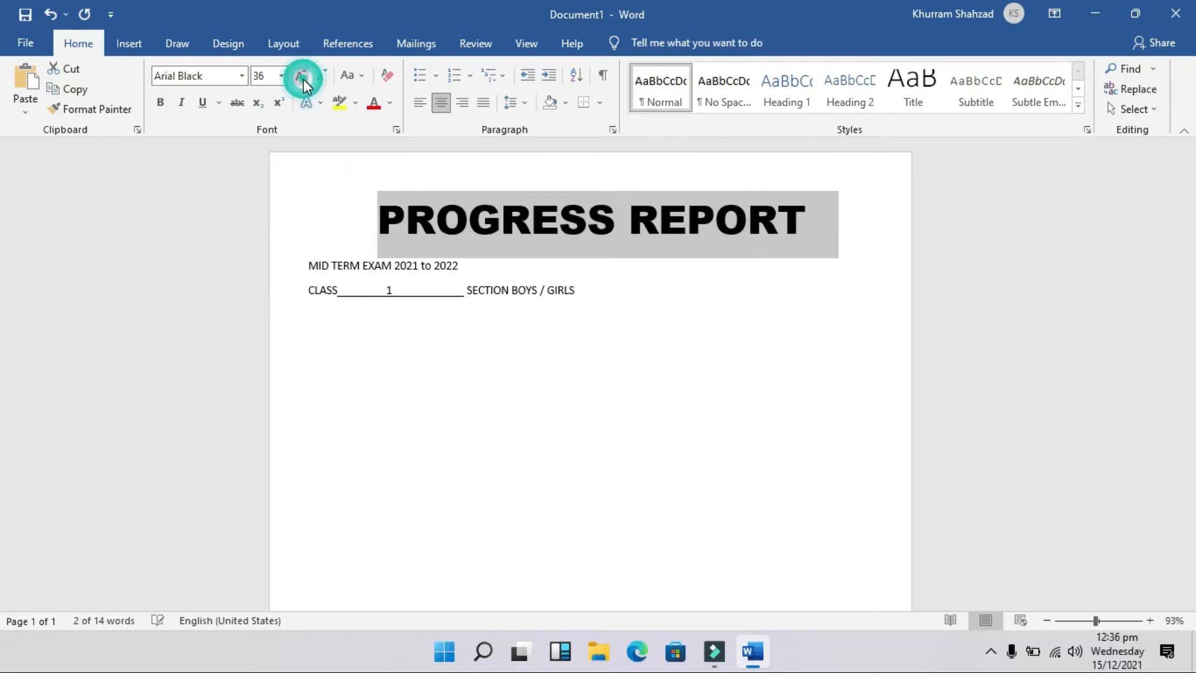
pyautogui.click(302, 76)
pyautogui.click(323, 76)
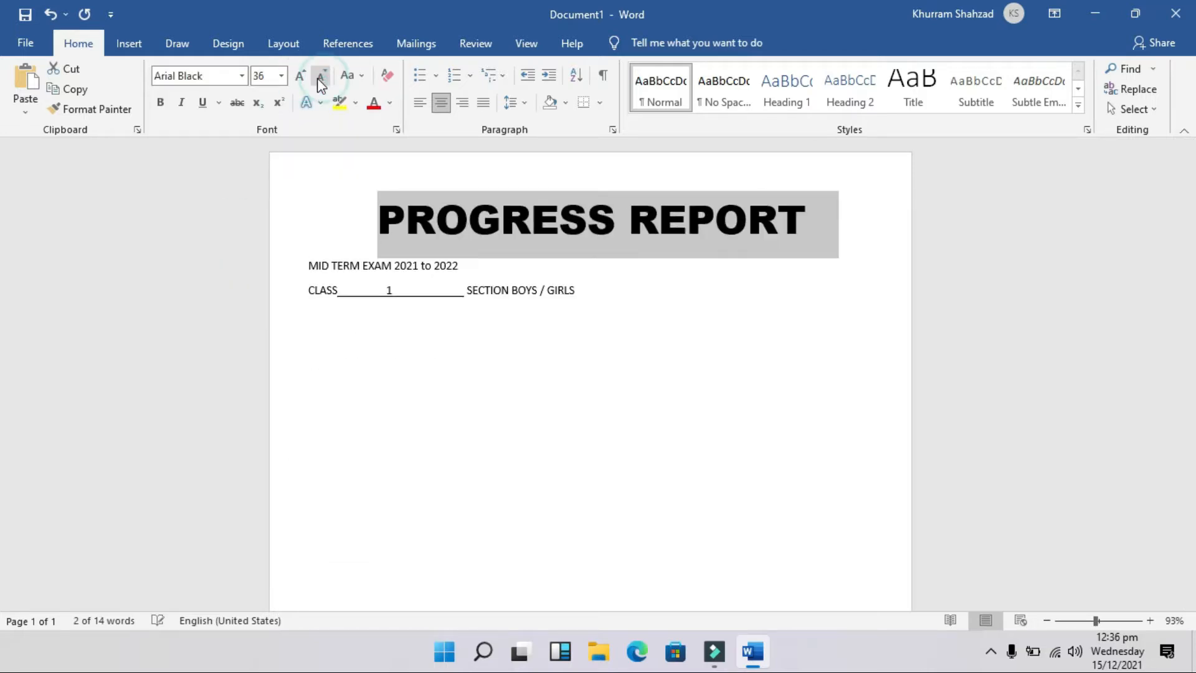
# - Center the "MID TERM EXAM 2021 to 2022" line, enlarge it to 24 pt and make it italic
pyautogui.moveTo(477, 268); pyautogui.dragTo(309, 267)
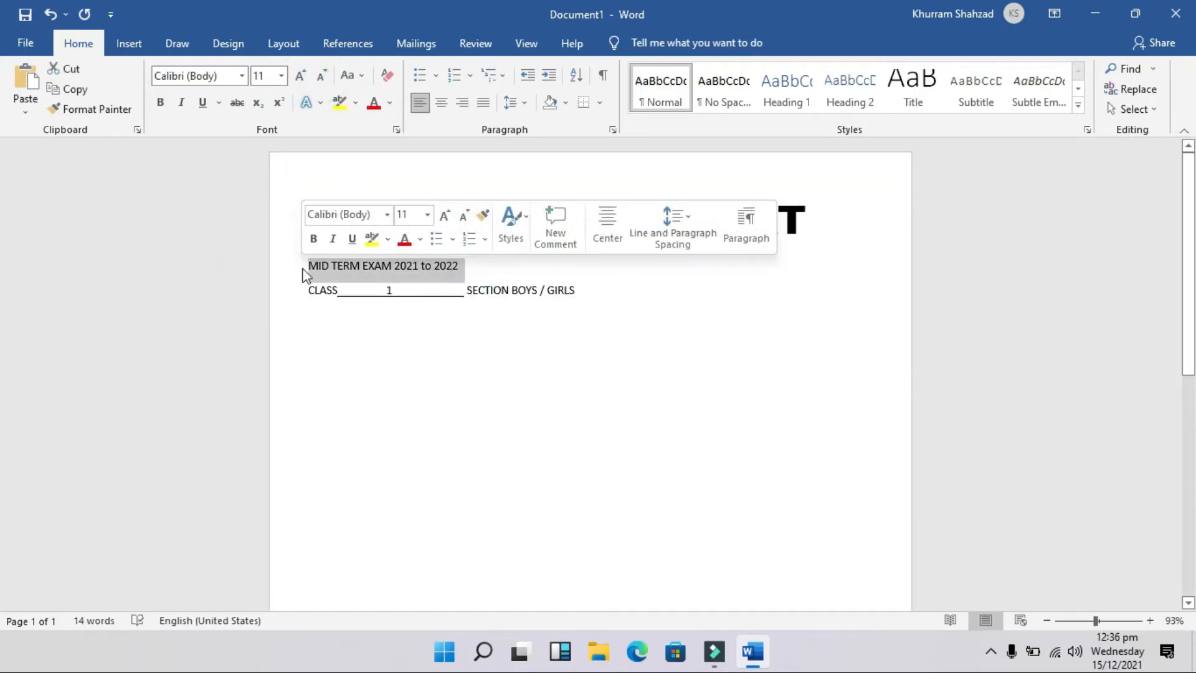
pyautogui.click(439, 103)
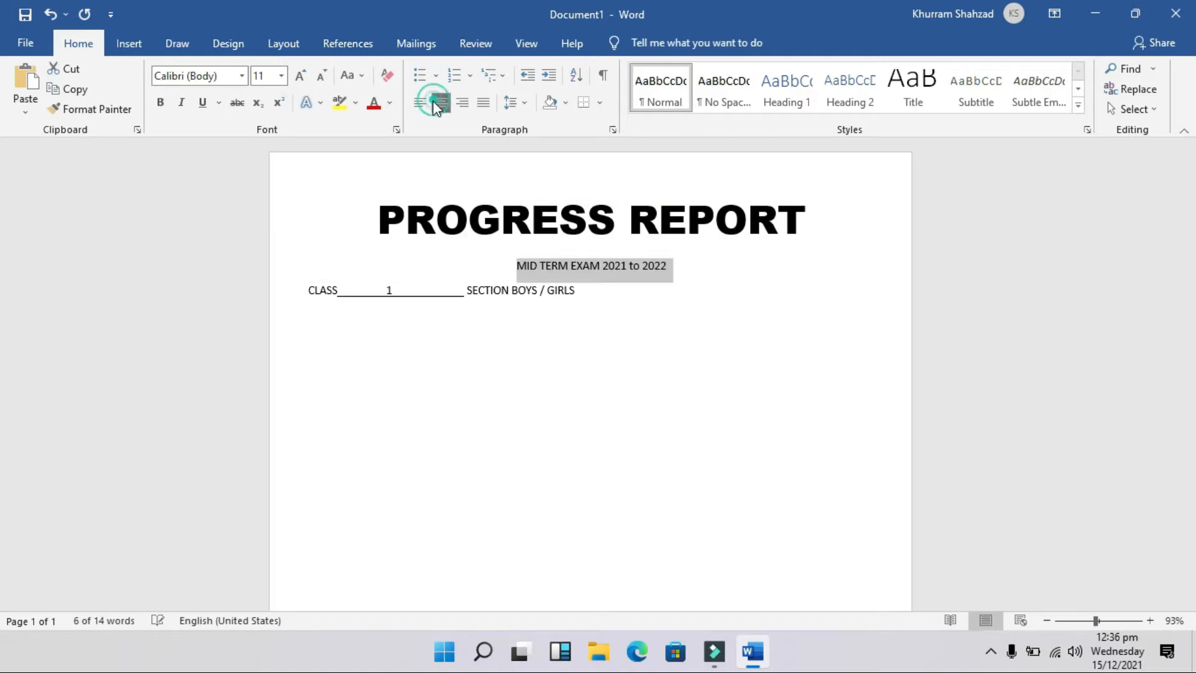
pyautogui.click(301, 77)
pyautogui.click(302, 76)
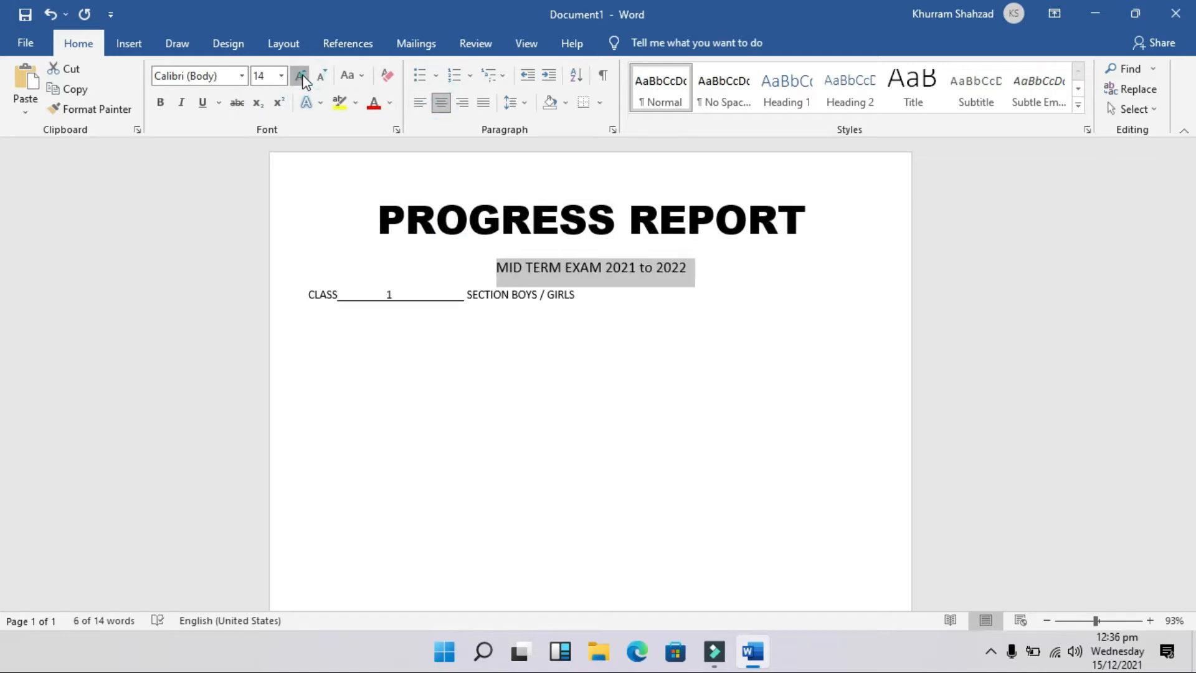
pyautogui.click(302, 78)
pyautogui.click(303, 78)
pyautogui.click(302, 78)
pyautogui.click(302, 78)
pyautogui.click(302, 78)
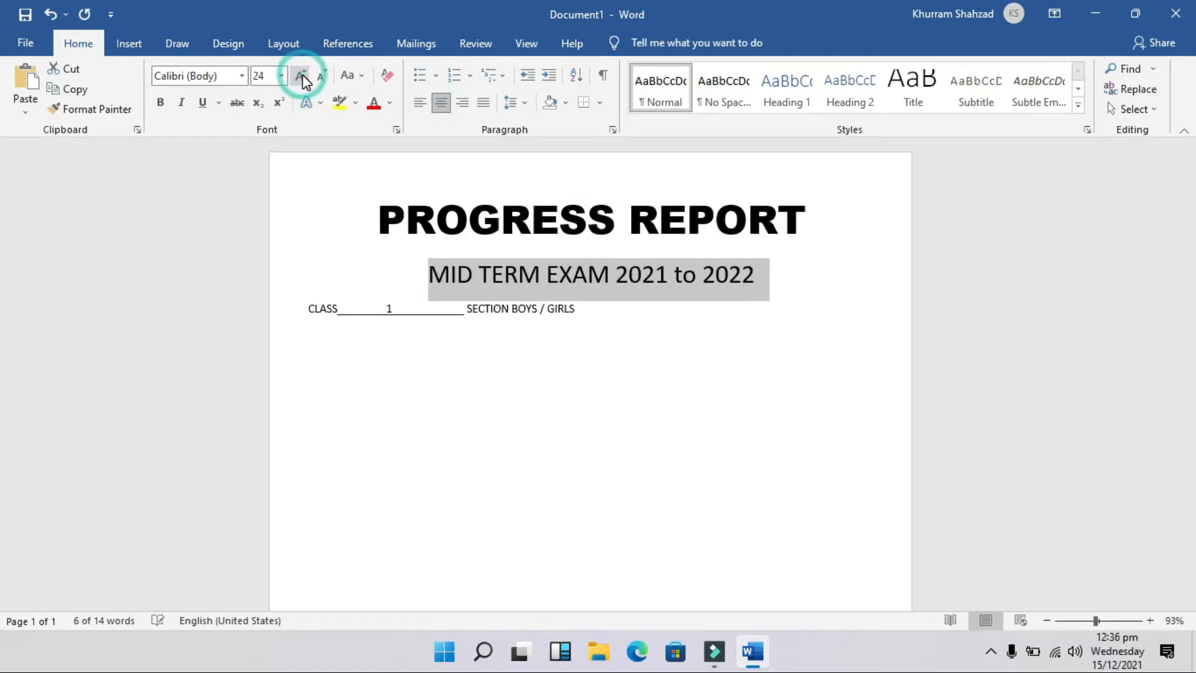
pyautogui.click(185, 103)
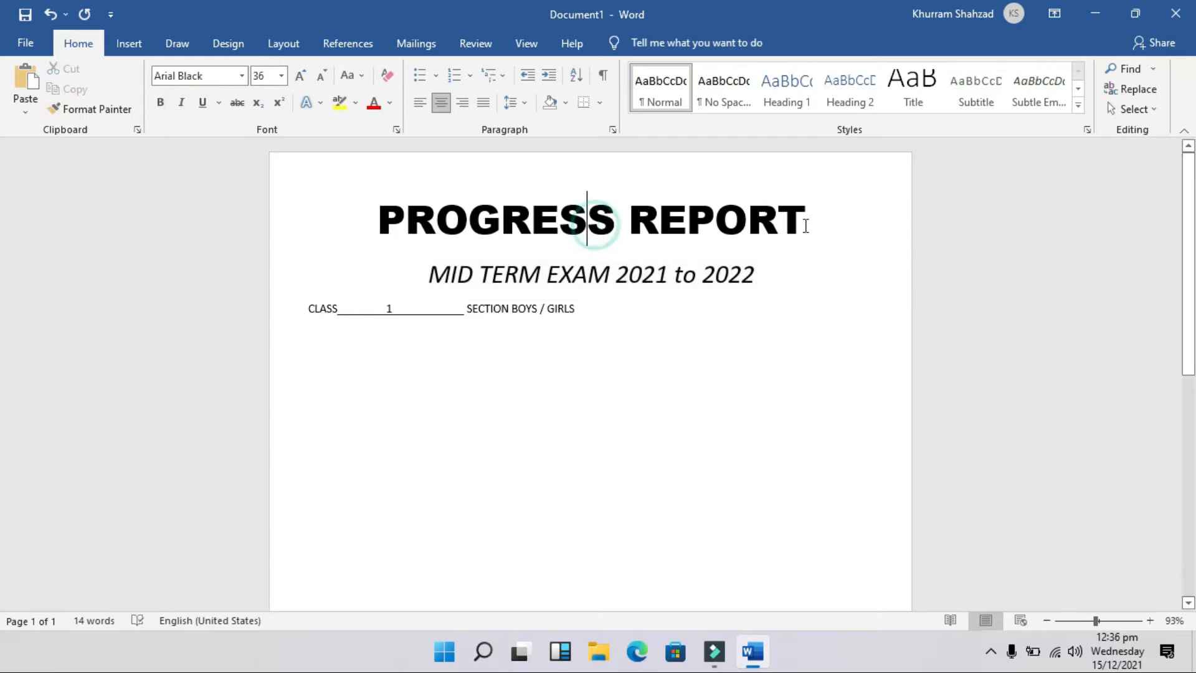
# - Color the "PROGRESS REPORT" title with the standard dark blue
pyautogui.moveTo(813, 222); pyautogui.dragTo(366, 244)
pyautogui.click(391, 102)
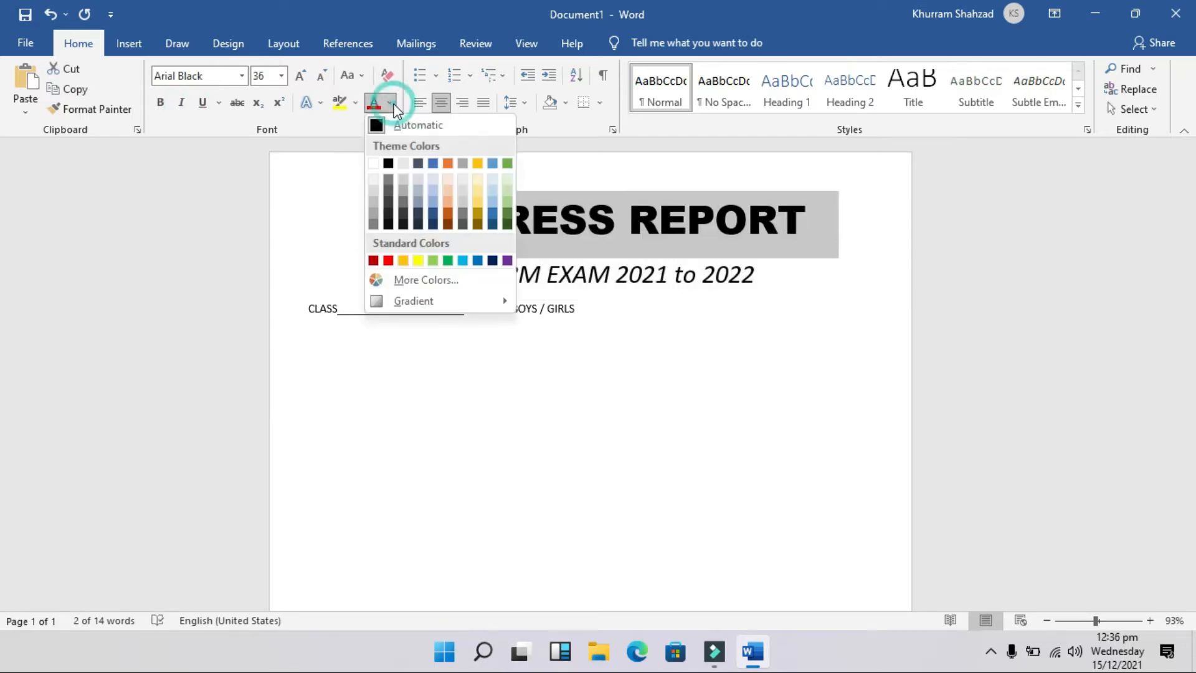
pyautogui.click(492, 260)
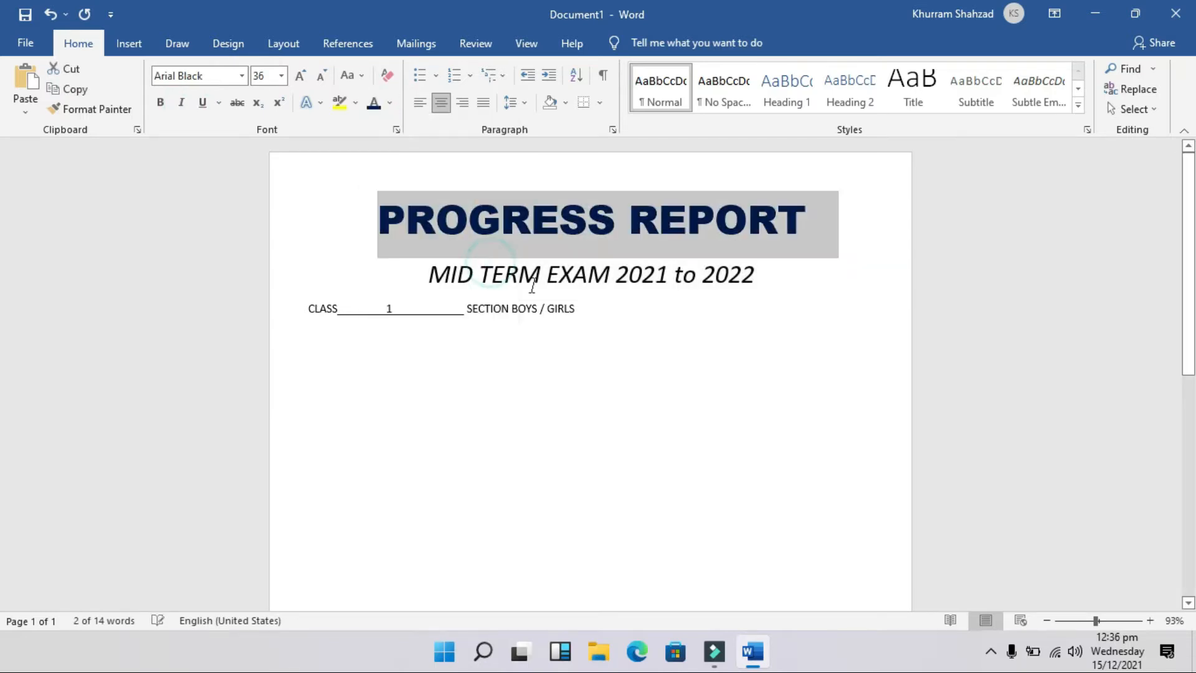
pyautogui.click(587, 294)
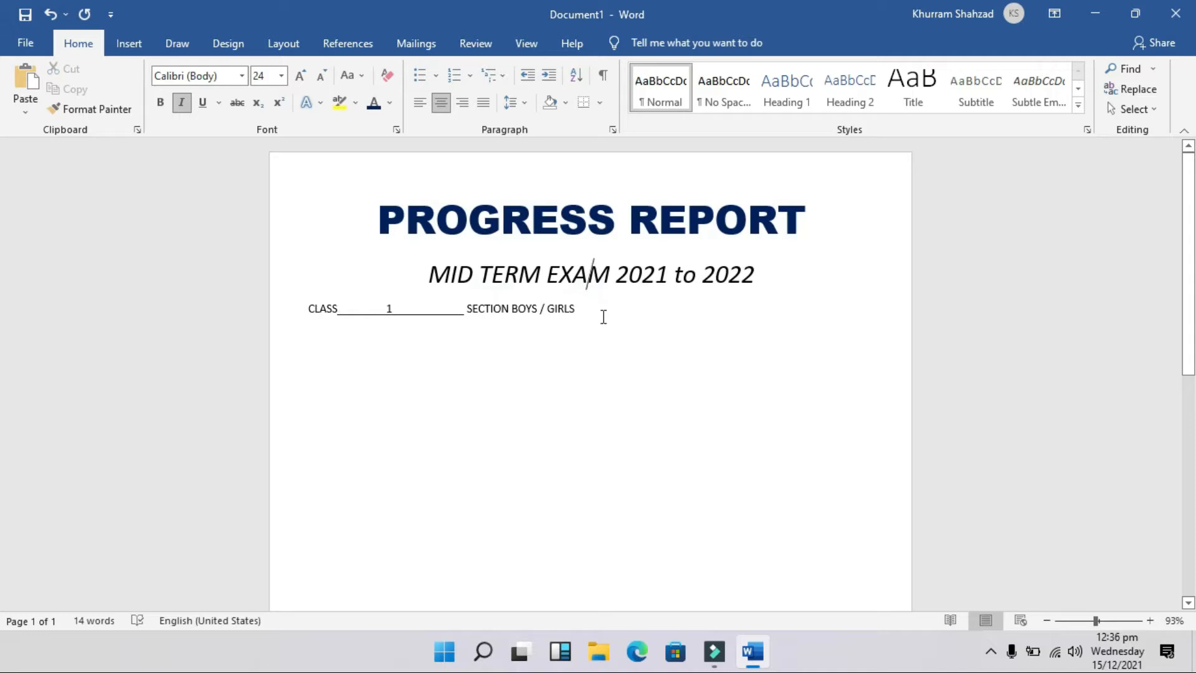
# - Center the class and section line and make it bold
pyautogui.moveTo(608, 320); pyautogui.dragTo(579, 322)
pyautogui.click(363, 337)
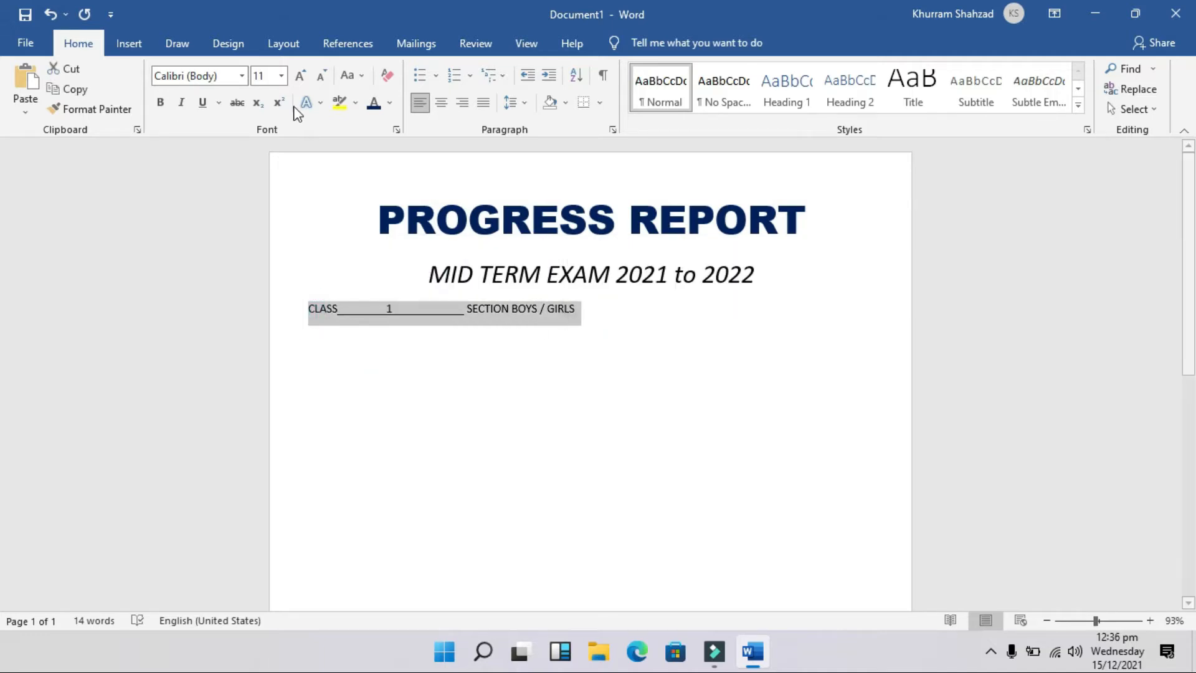
pyautogui.click(441, 104)
pyautogui.click(162, 106)
# - Insert a table with 3 columns and 14 rows, autofitted to contents, on a new line below the class line
pyautogui.click(323, 313)
pyautogui.press('Return')
pyautogui.click(129, 43)
pyautogui.click(127, 100)
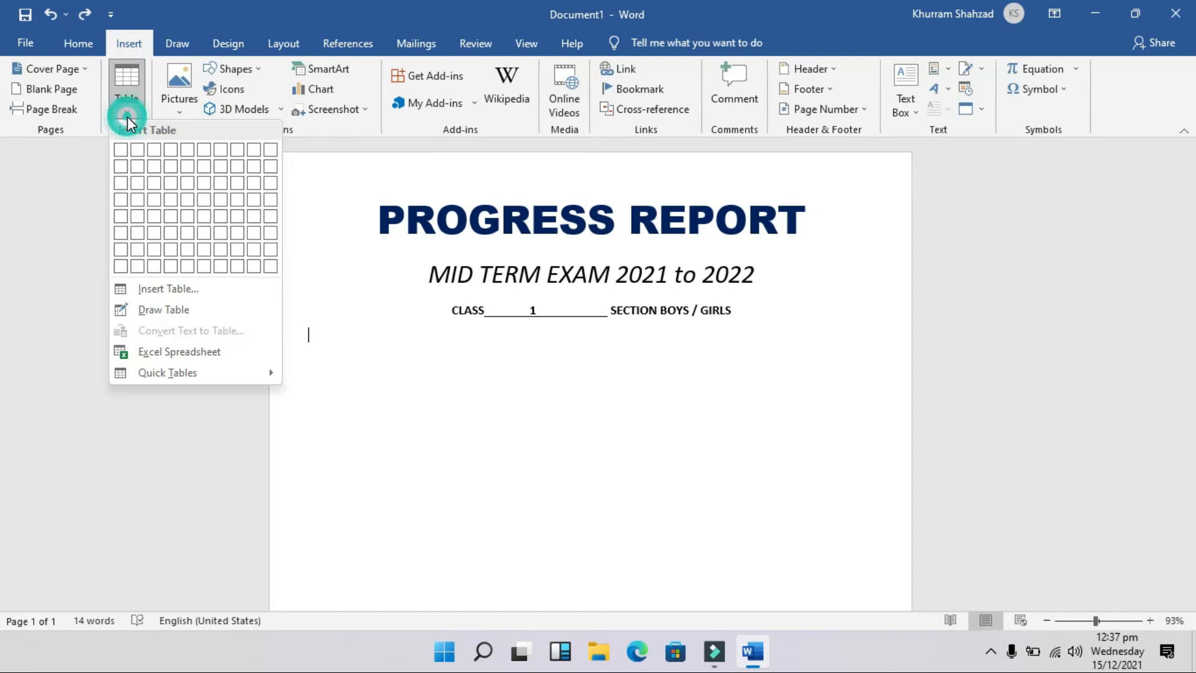
pyautogui.click(168, 289)
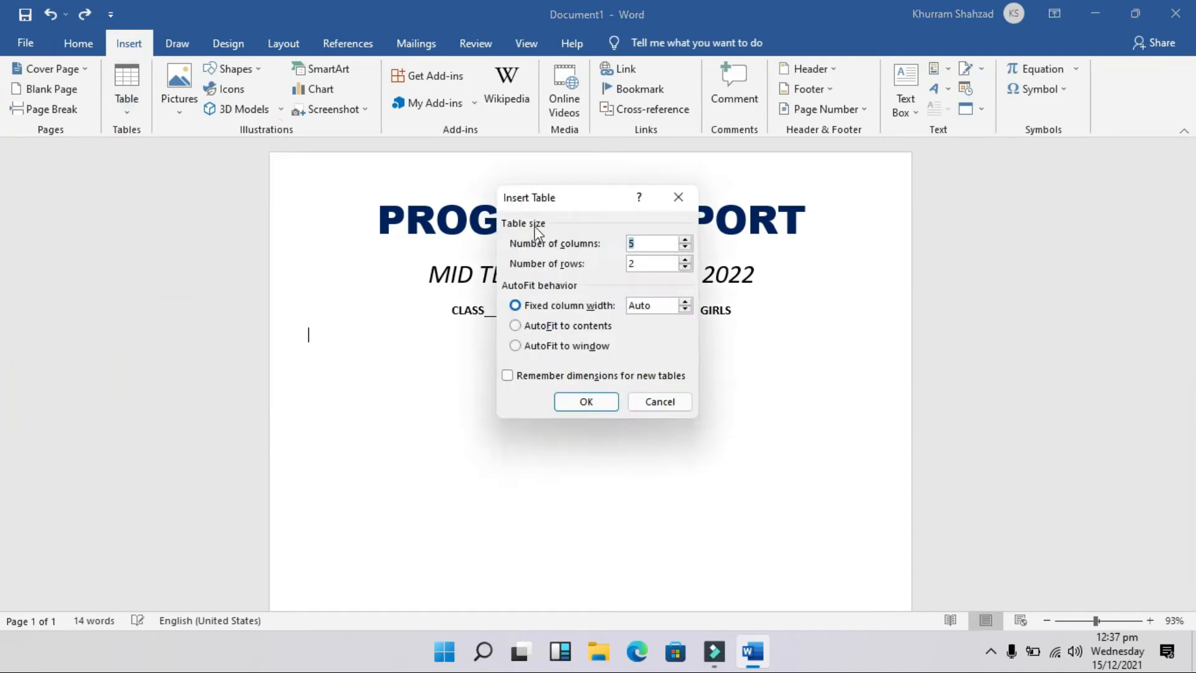
pyautogui.doubleClick(635, 244)
pyautogui.write('3')
pyautogui.doubleClick(671, 262)
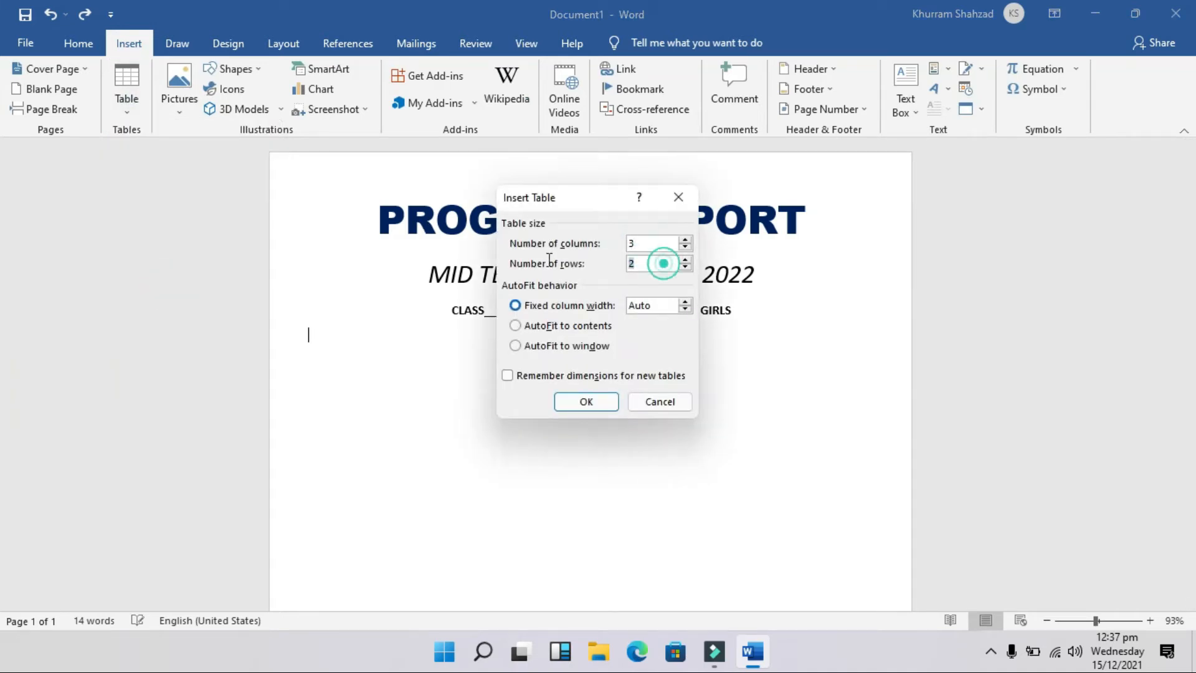
pyautogui.write('4')
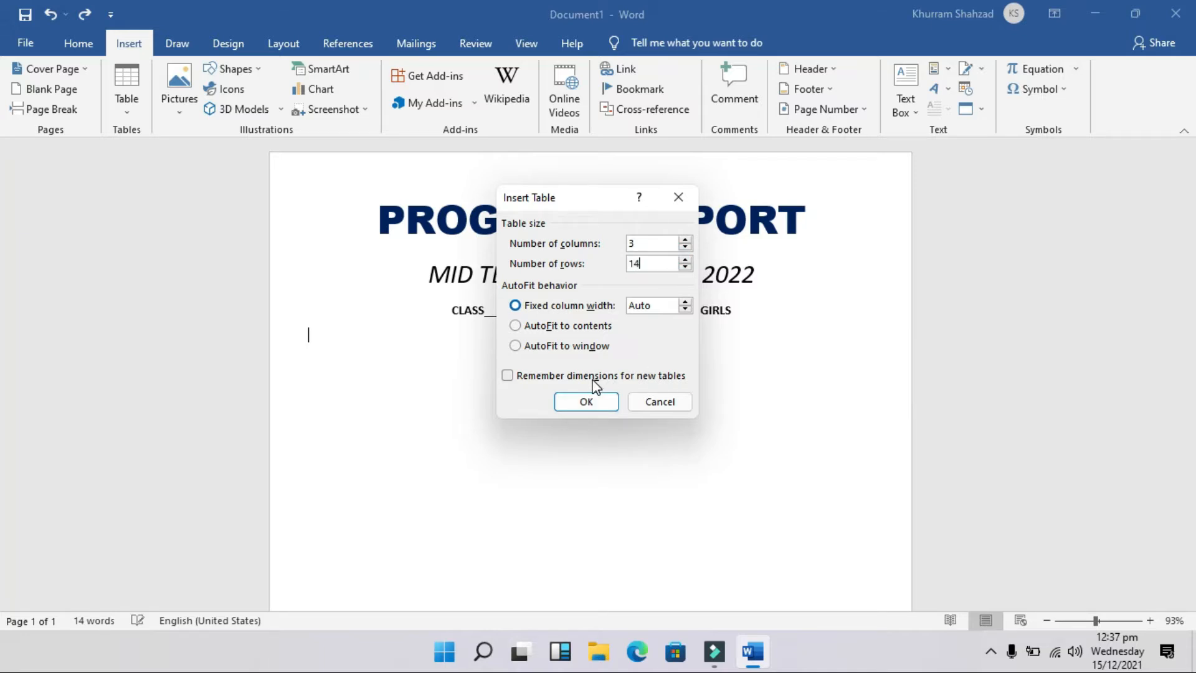
pyautogui.click(563, 329)
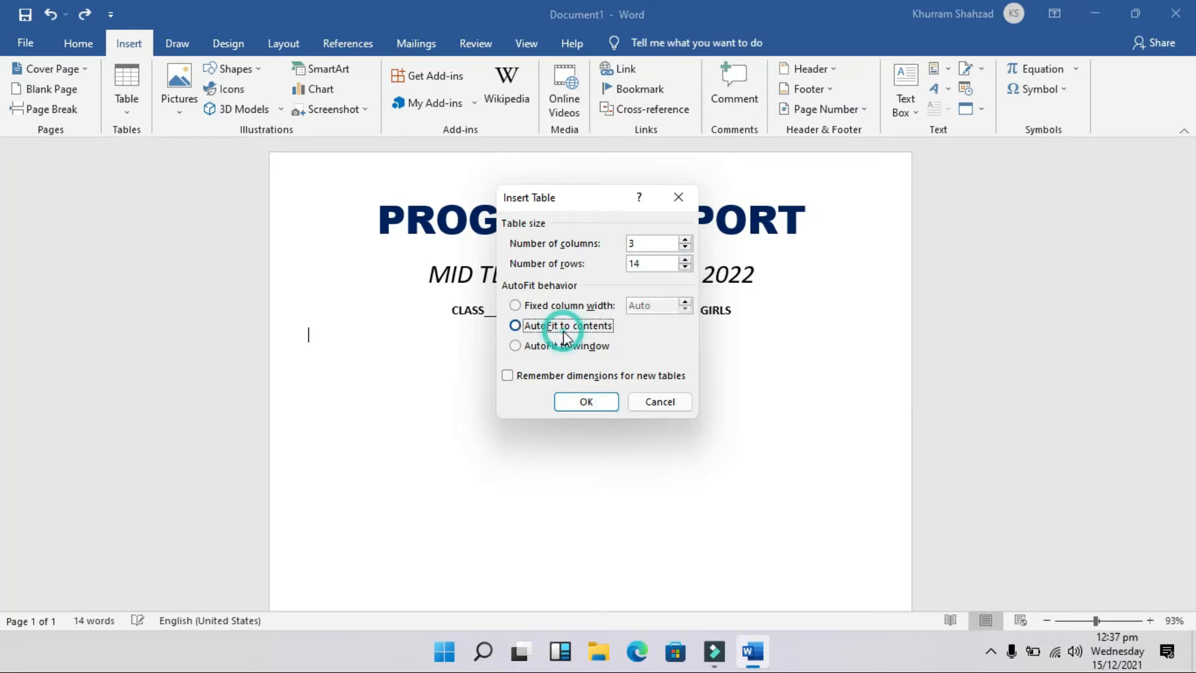
pyautogui.click(587, 402)
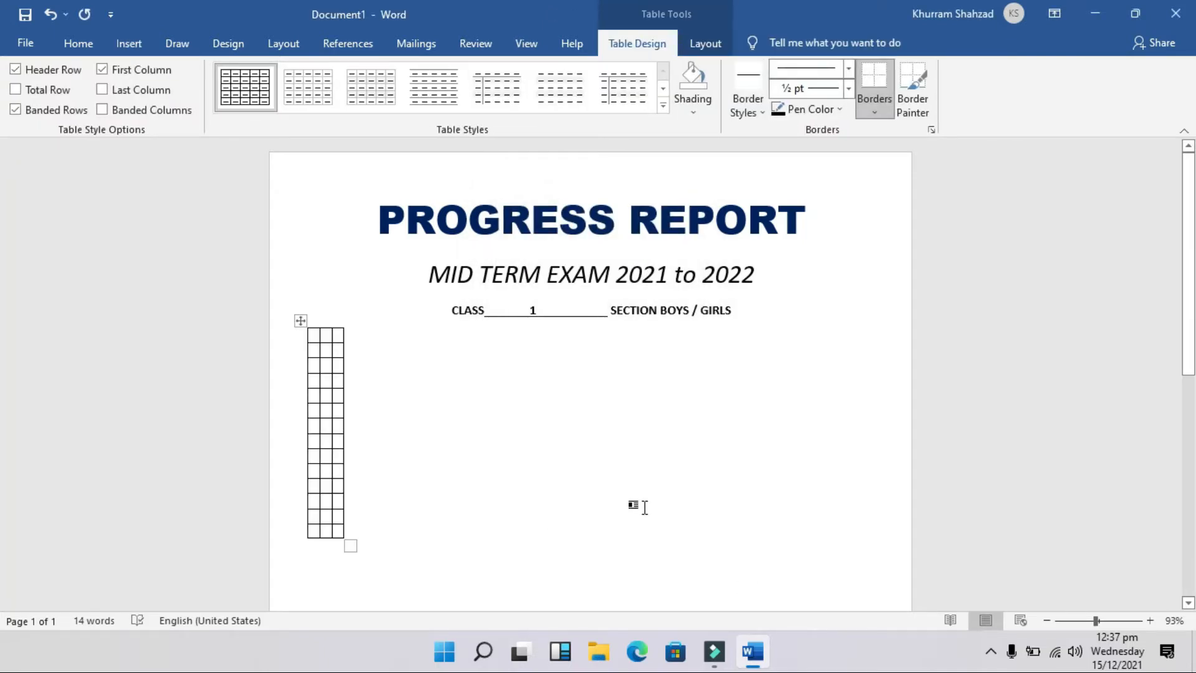
# - Fill the table's header row with SUBJECTS, MARKS and OBTAINED MARKS
pyautogui.write('SU')
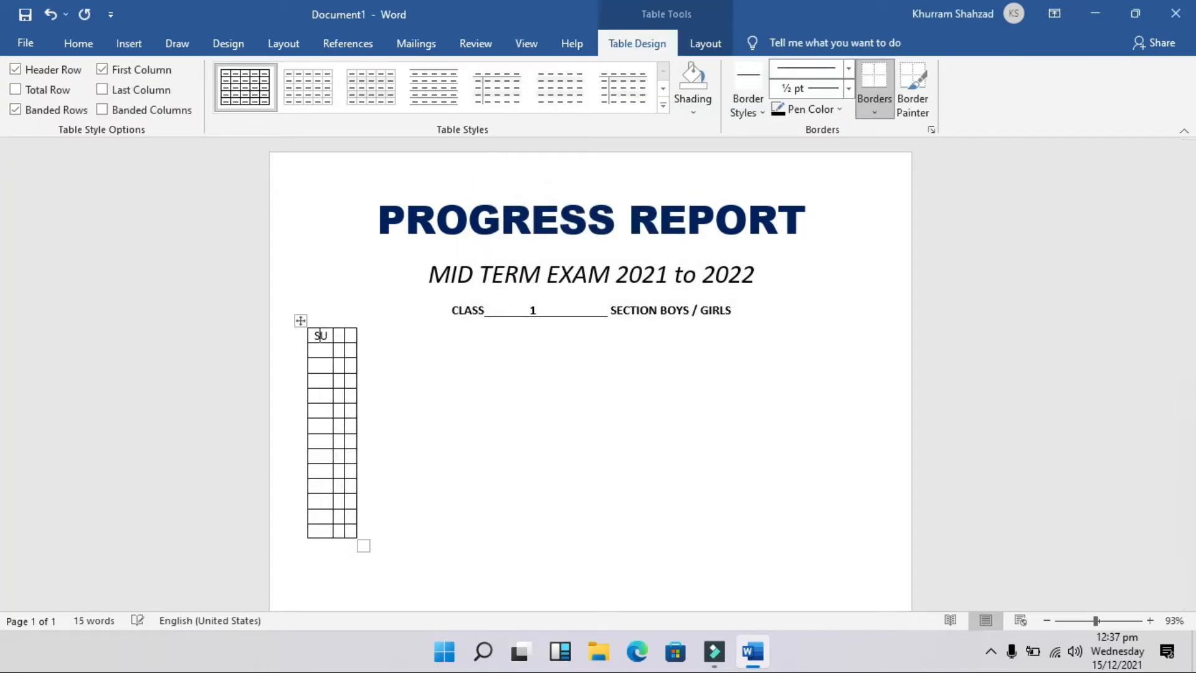
pyautogui.write('BJECTS')
pyautogui.press('Tab')
pyautogui.write('MARKS')
pyautogui.press('Tab')
pyautogui.write('OBTAIN')
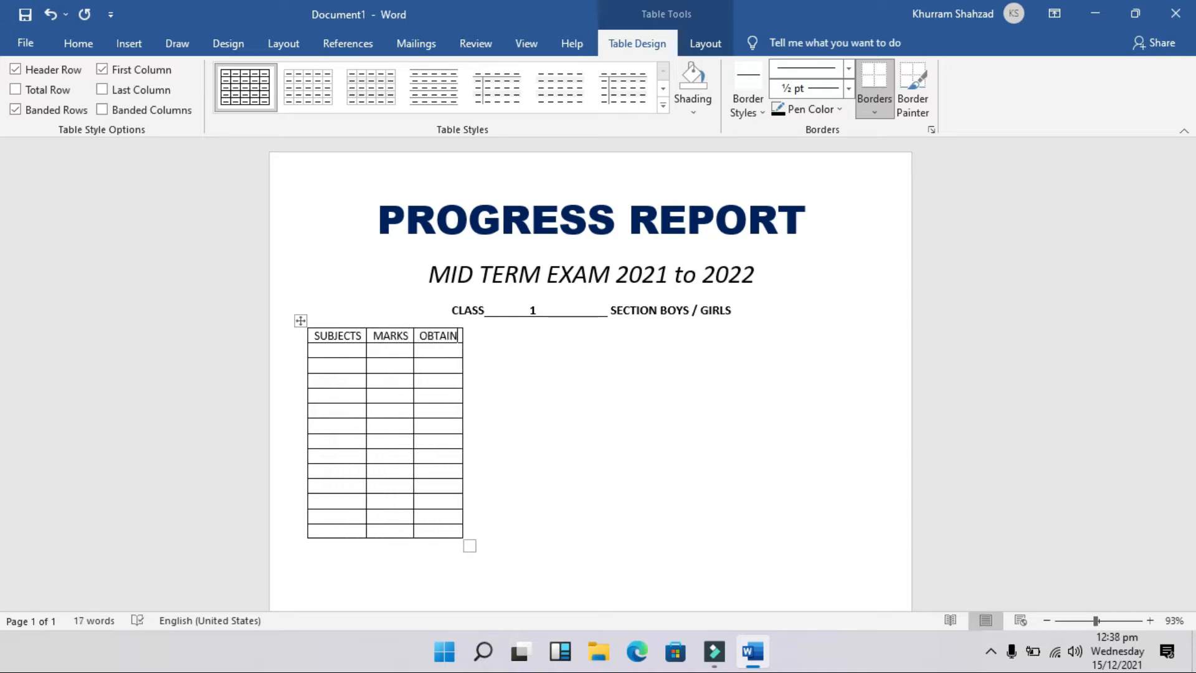
pyautogui.write('ED MARKS')
pyautogui.click(474, 330)
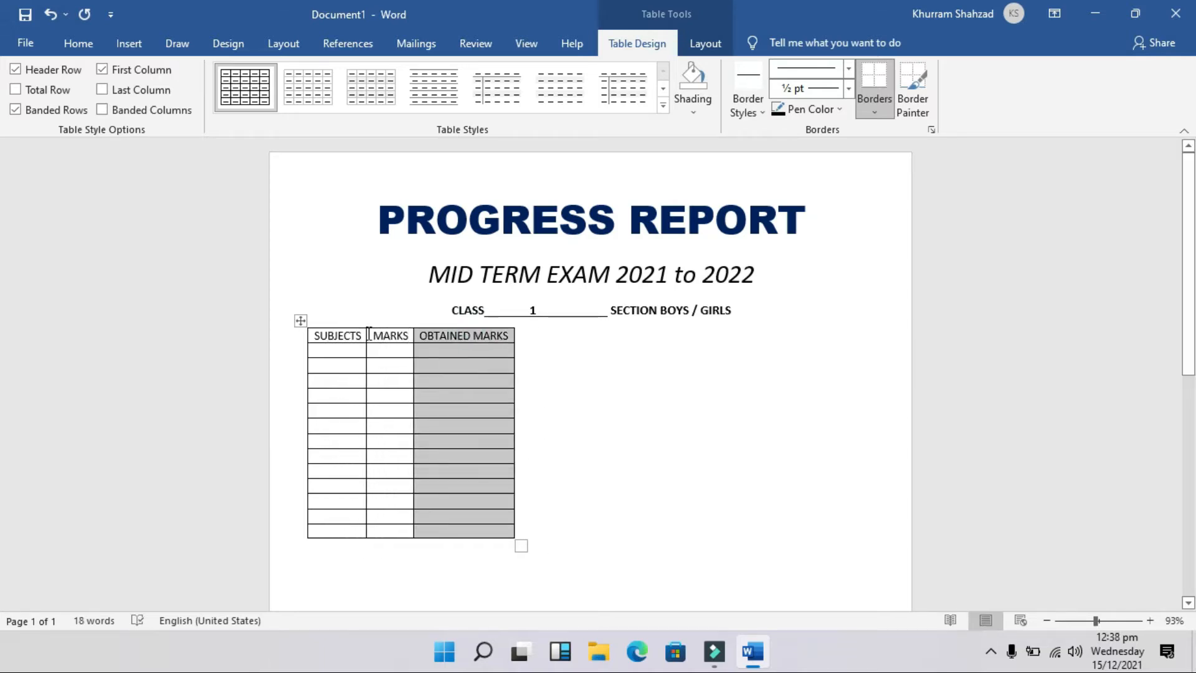
# - List ISLAMIAT, ENGLISH TEXT, ENGLISH GRAMMAR, SCIENCE, URDU and ART / DRAWING down the subjects column
pyautogui.click(351, 345)
pyautogui.write('ISLAMIA')
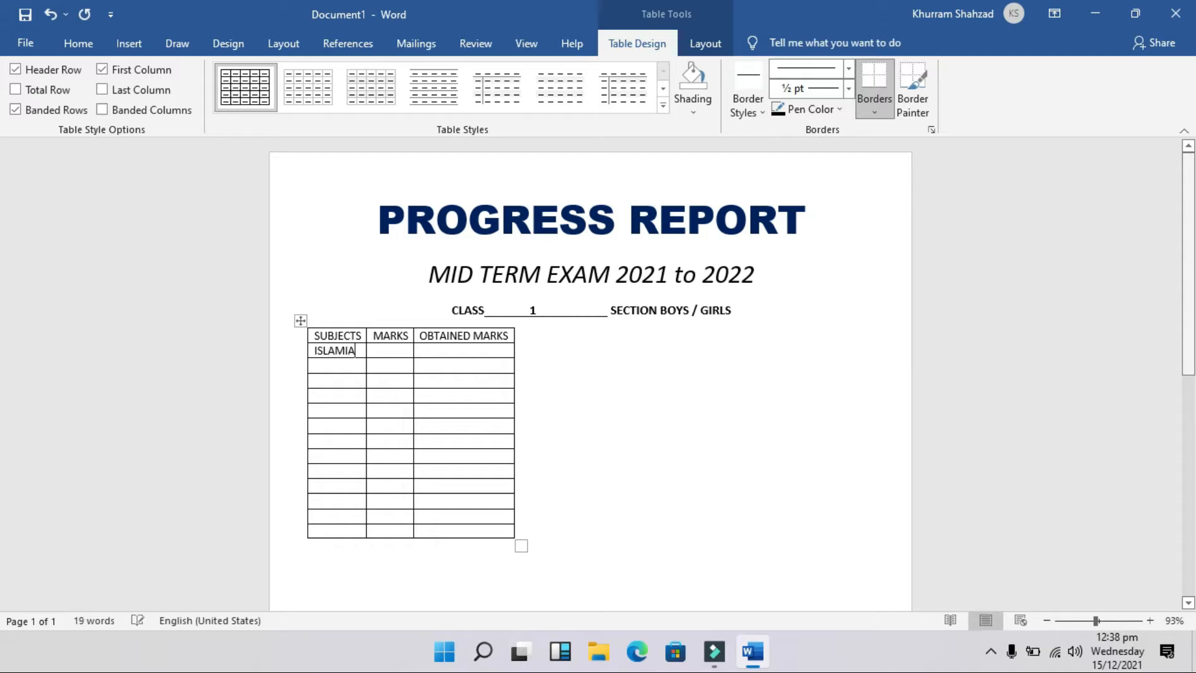
pyautogui.write('T ENGLISH TEXT')
pyautogui.press('Down')
pyautogui.write('ENGLISH GRAMMAR')
pyautogui.press('Down')
pyautogui.write('SCIENCE')
pyautogui.press('Down')
pyautogui.write('URDUART / DRAWING')
pyautogui.press('Down')
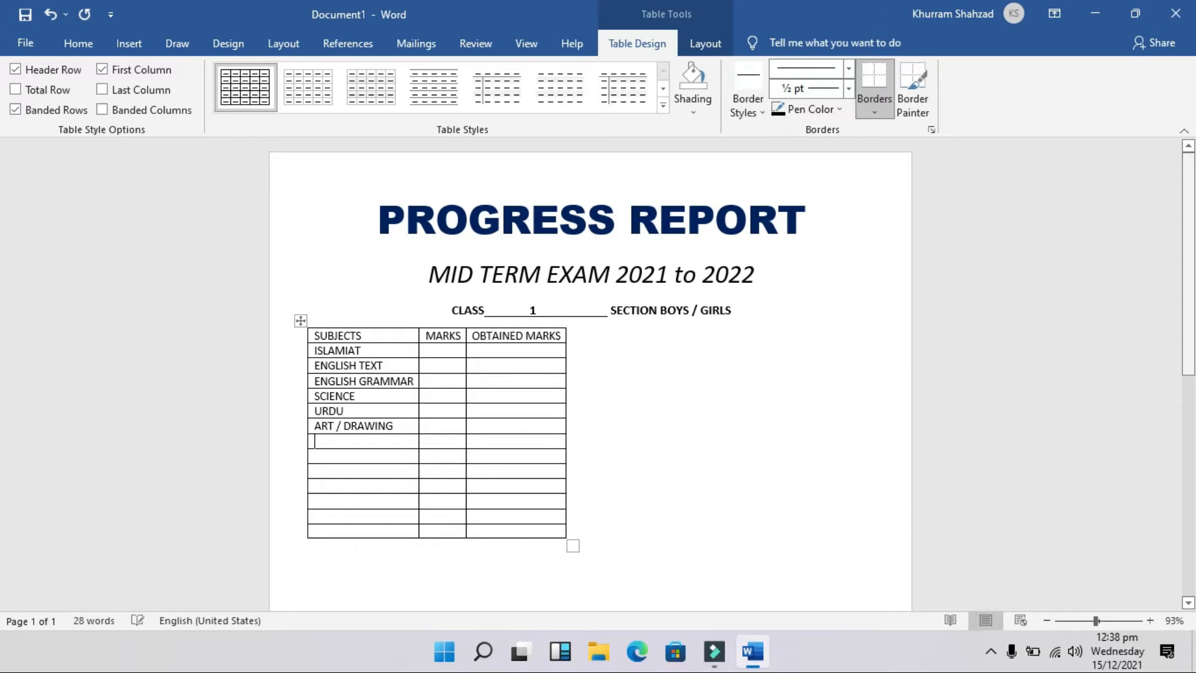
# - Continue the subjects column with FLUENCY, SPELLING, DUA, PRESENTATION and MATHS
pyautogui.write('FLUENCY')
pyautogui.press('Down')
pyautogui.write('SPELLING')
pyautogui.press('Return')
pyautogui.write('DUG')
pyautogui.press('BackSpace')
pyautogui.press('BackSpace')
pyautogui.press('BackSpace')
pyautogui.press('BackSpace')
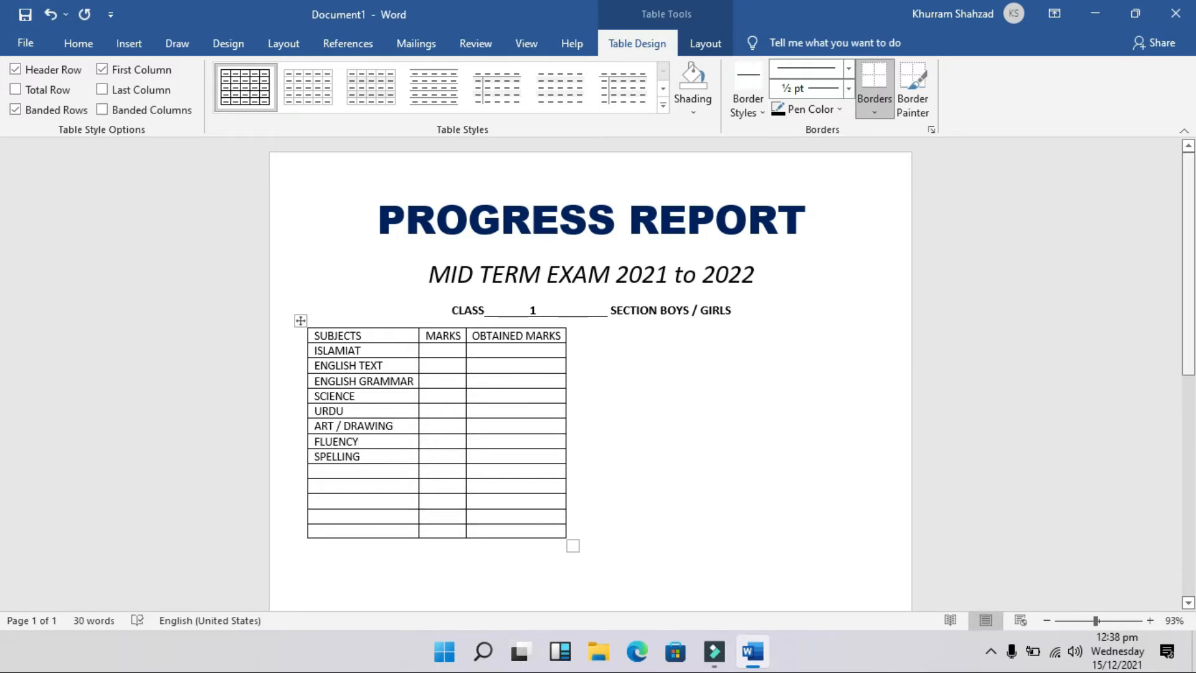
pyautogui.write('PRESENTATION')
pyautogui.write('MATHS')
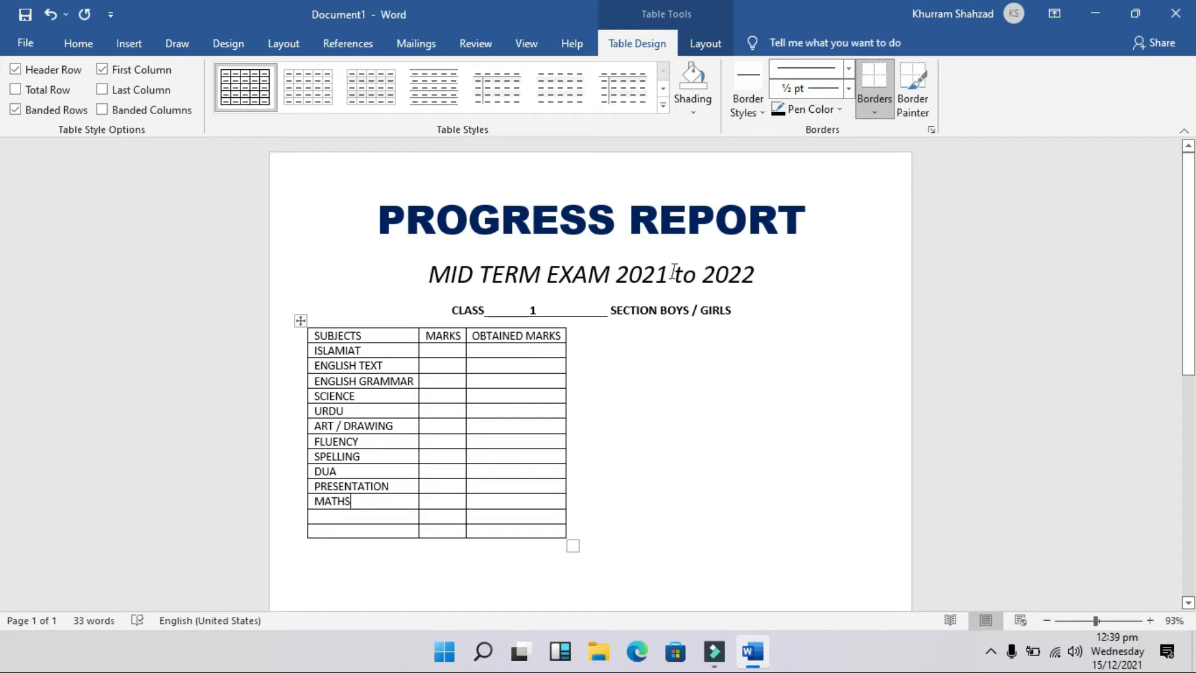
# - Label the table's last row TOTAL in the subjects column
pyautogui.click(334, 531)
pyautogui.write('TOTAL')
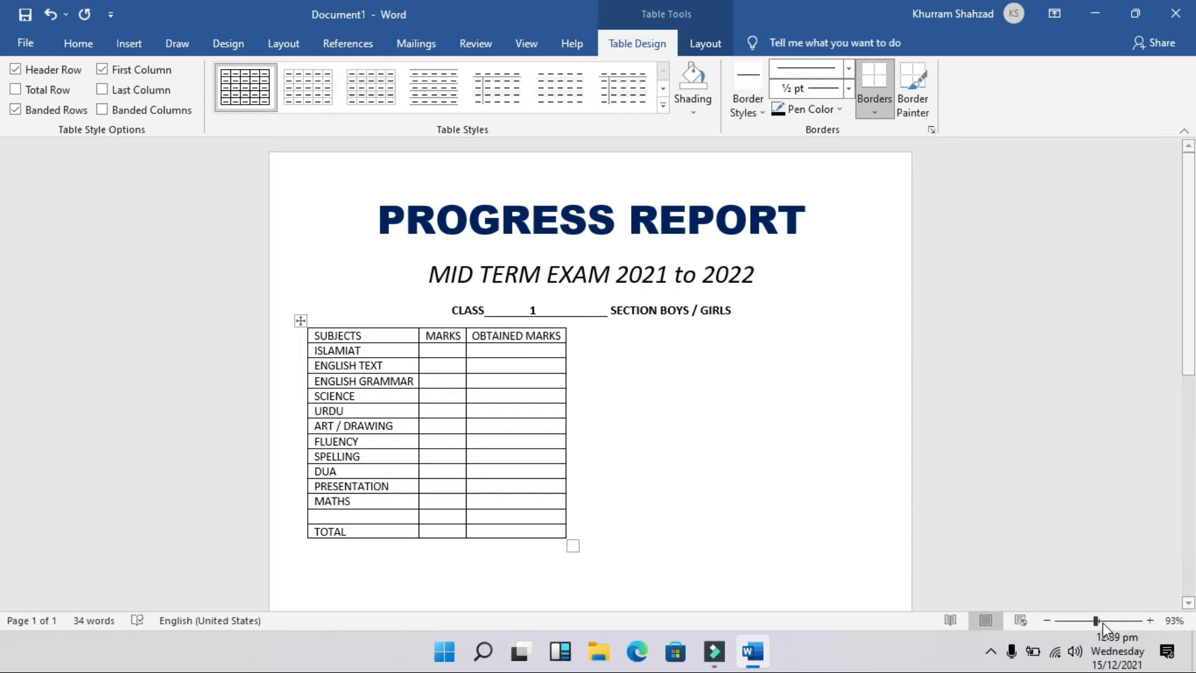
pyautogui.click(1074, 621)
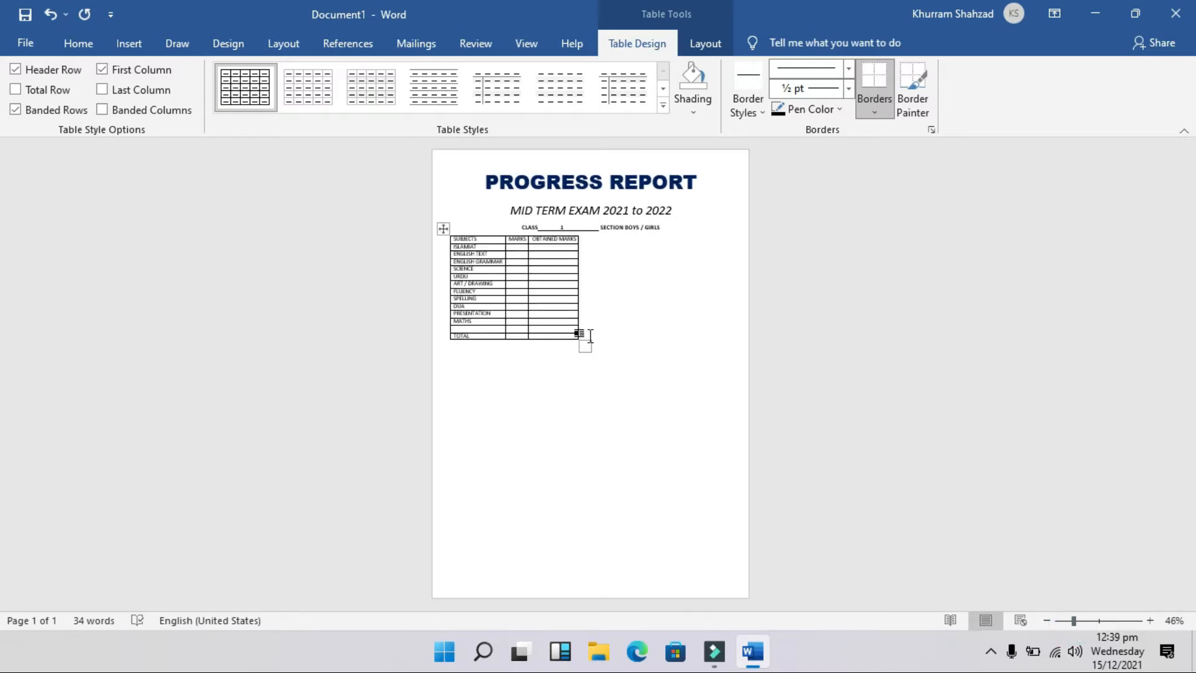
# - Stretch the table down the page and widen its SUBJECTS, MARKS and OBTAINED MARKS columns
pyautogui.moveTo(586, 346); pyautogui.dragTo(596, 488)
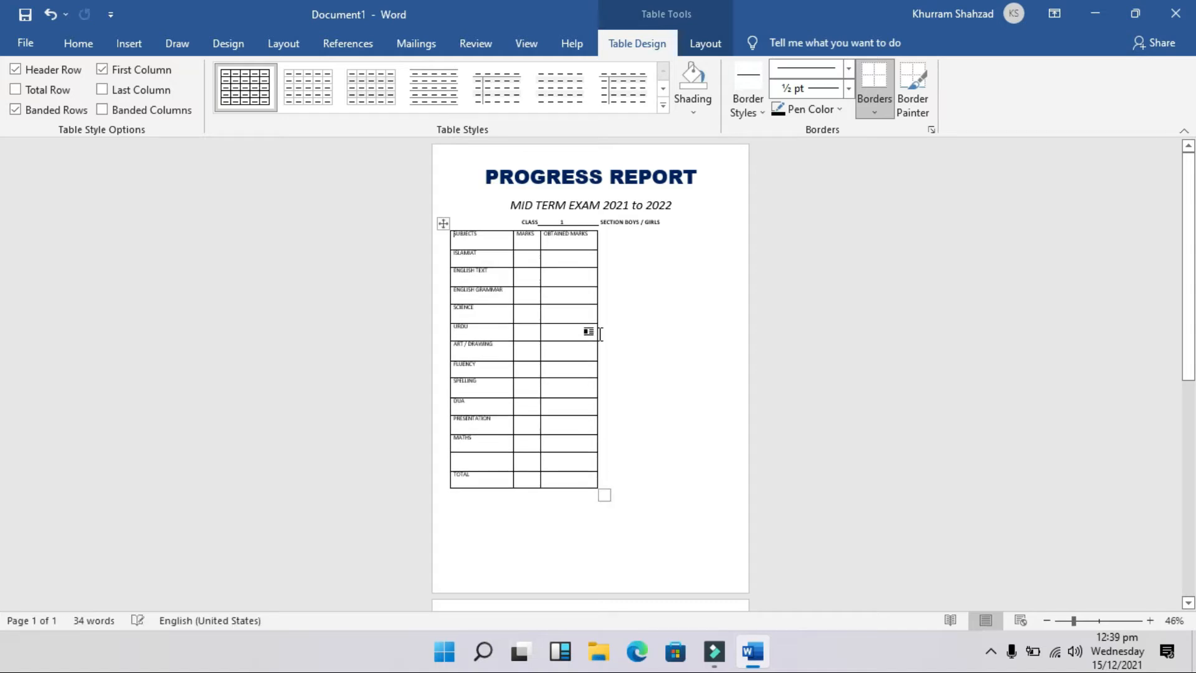
pyautogui.keyDown('ctrl'); pyautogui.scroll(5, 598, 373); pyautogui.keyUp('ctrl')
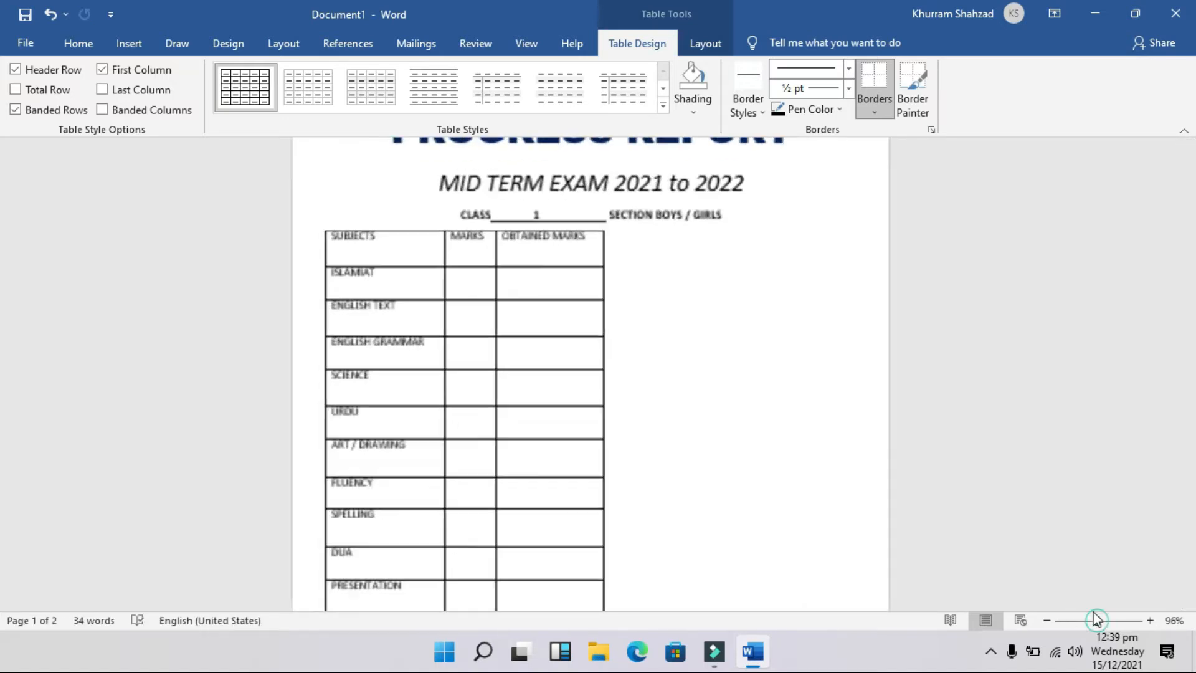
pyautogui.moveTo(485, 254); pyautogui.dragTo(523, 259)
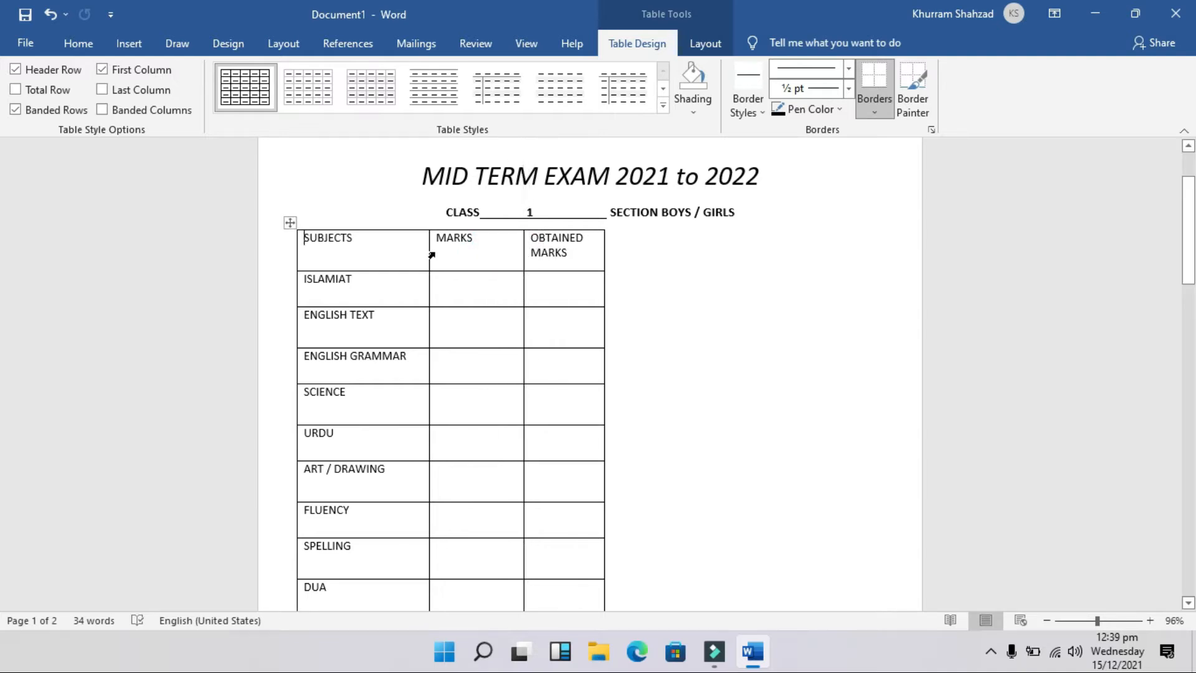
pyautogui.moveTo(429, 251); pyautogui.dragTo(443, 253)
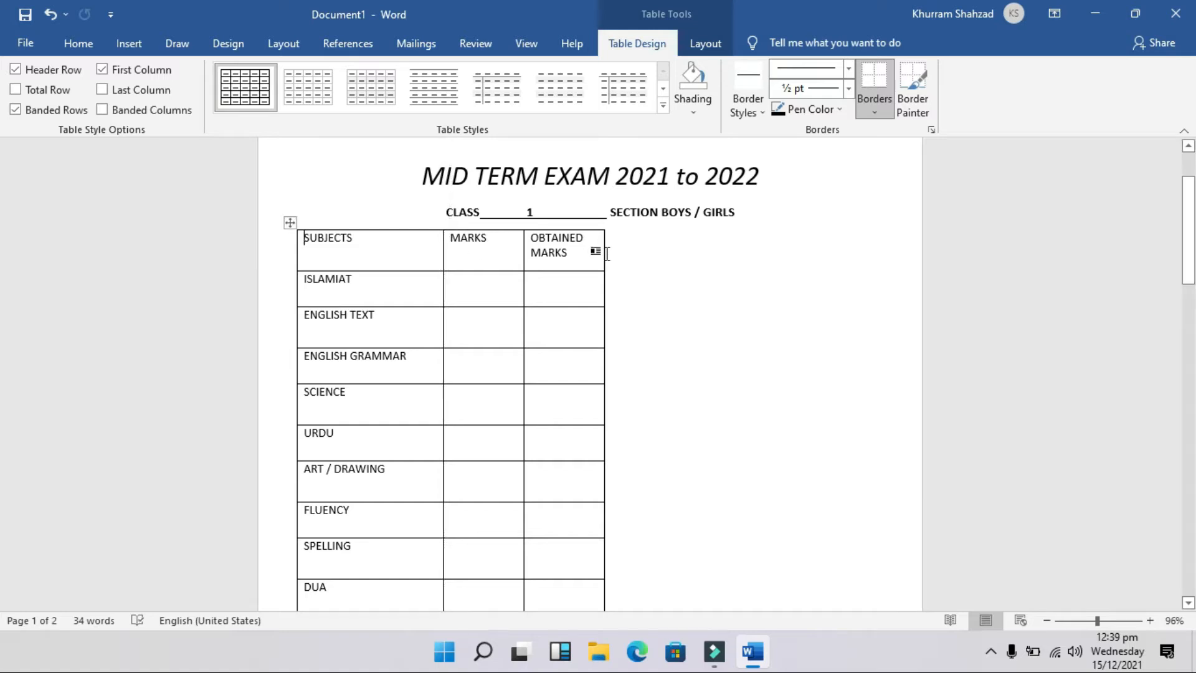
pyautogui.moveTo(602, 253); pyautogui.dragTo(635, 253)
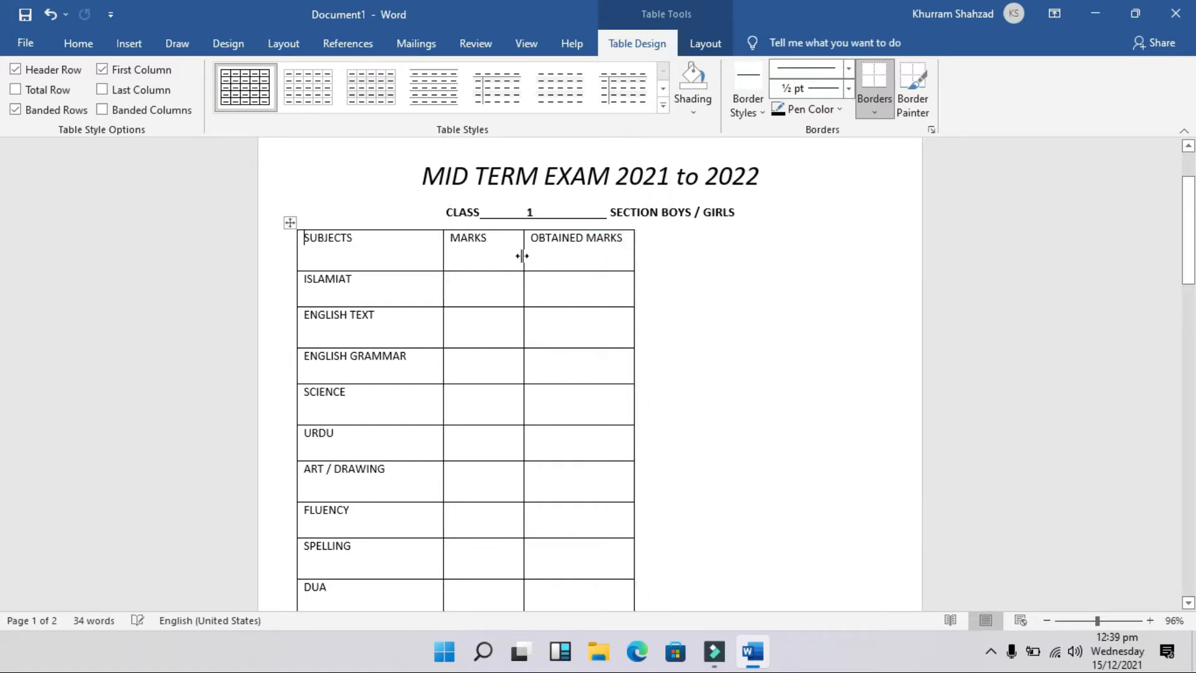
pyautogui.moveTo(524, 255); pyautogui.dragTo(539, 255)
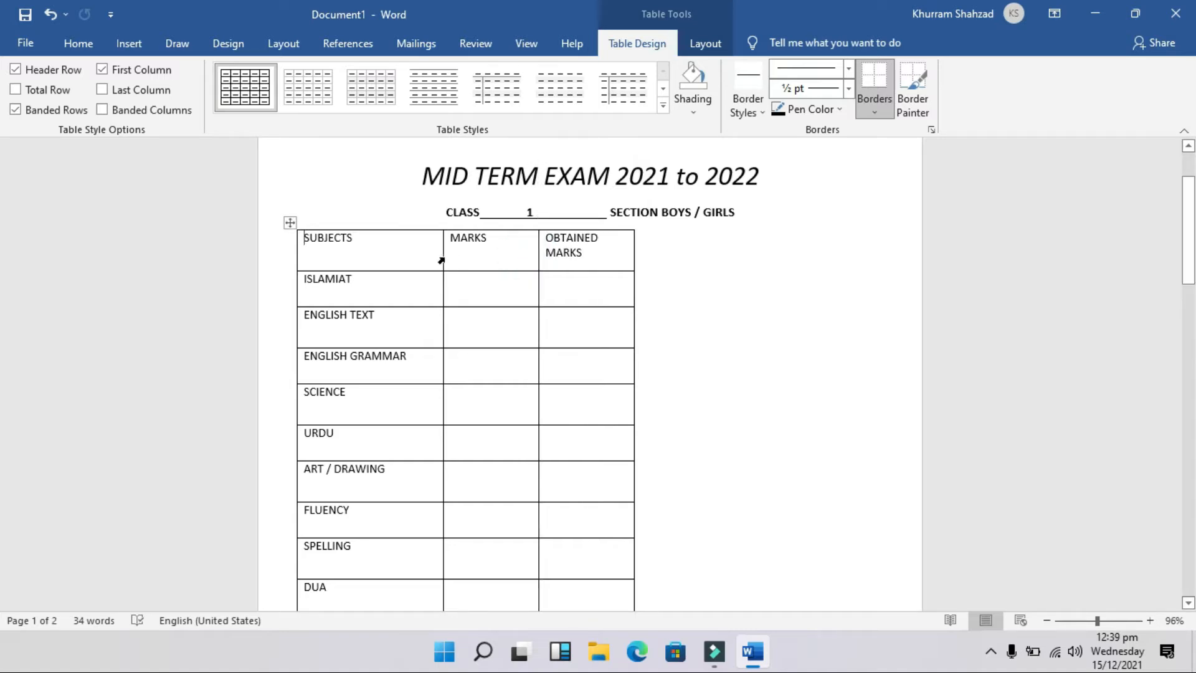
pyautogui.click(443, 257)
pyautogui.click(441, 255)
pyautogui.click(443, 253)
pyautogui.click(716, 249)
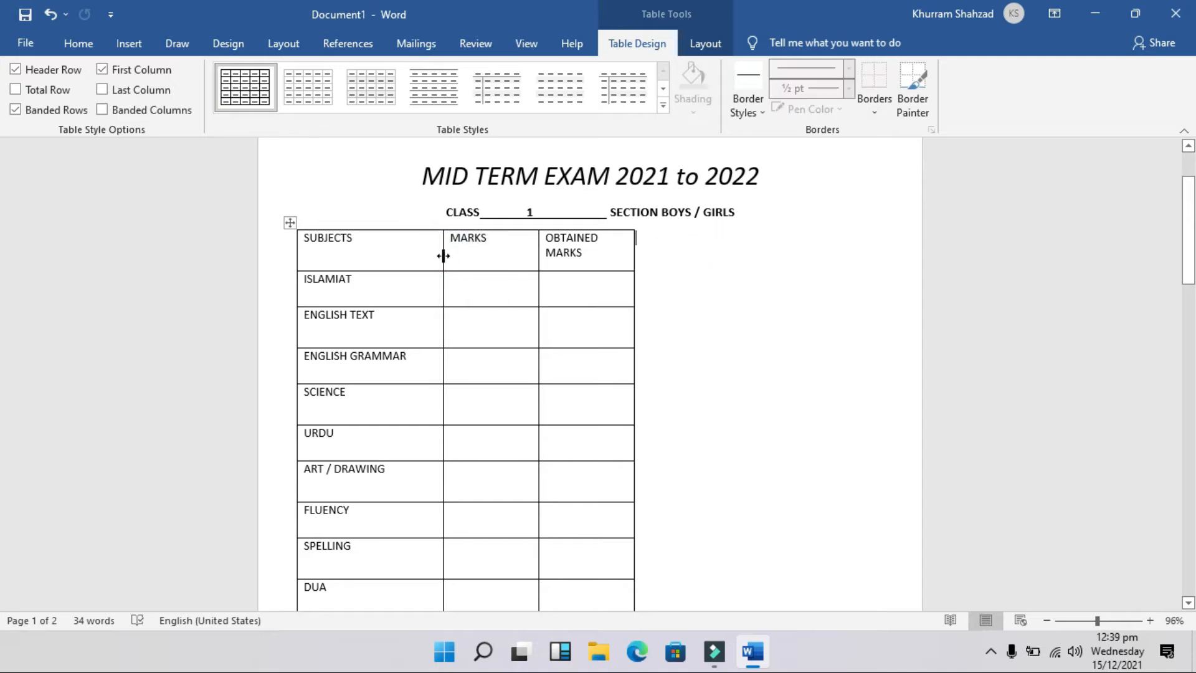
pyautogui.moveTo(443, 255); pyautogui.dragTo(453, 255)
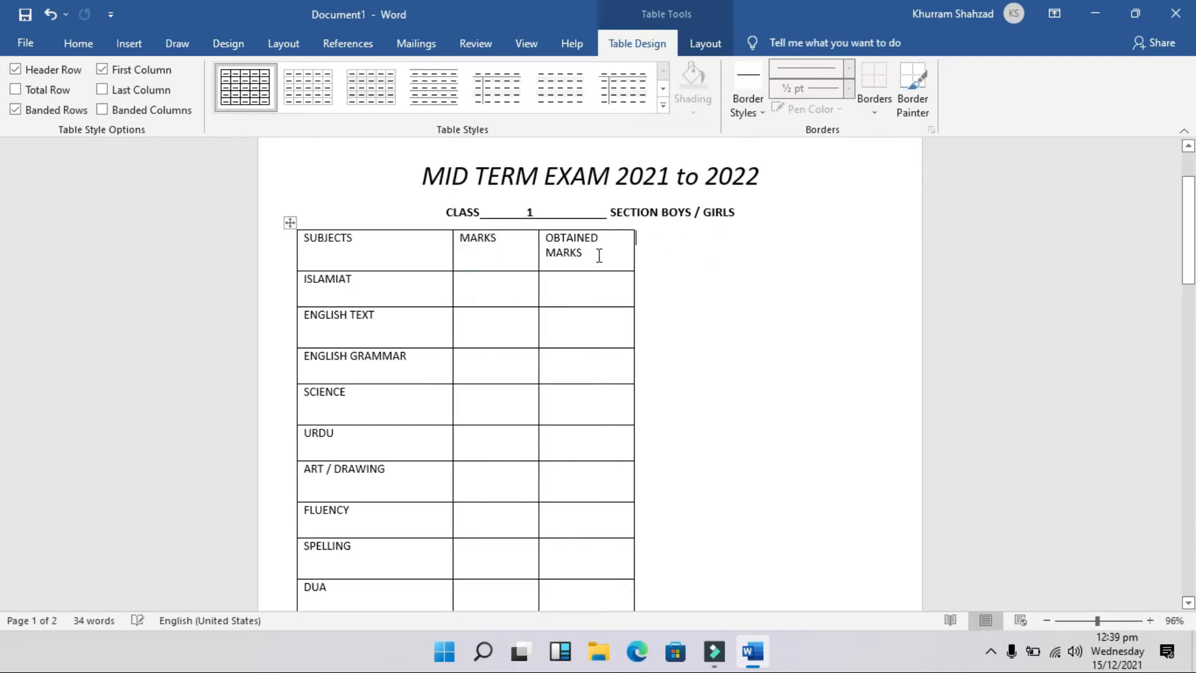
# - Centre the text of the whole table horizontally and vertically in its cells
pyautogui.moveTo(598, 255); pyautogui.dragTo(392, 251)
pyautogui.click(288, 223)
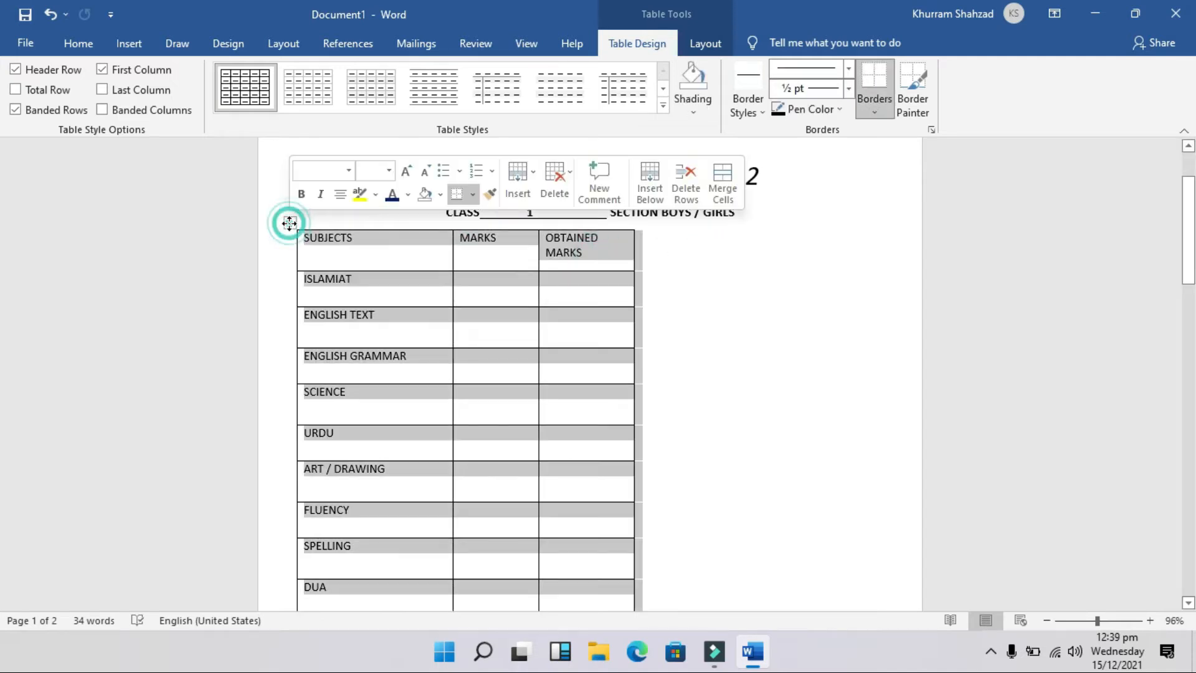
pyautogui.click(699, 45)
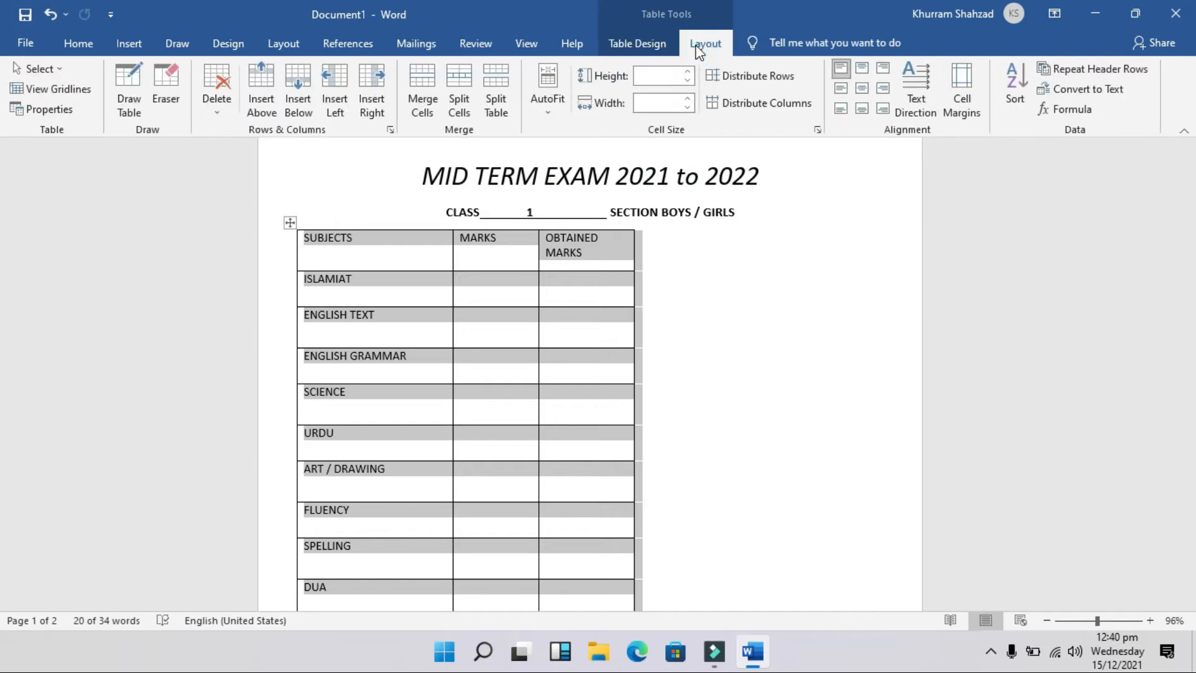
pyautogui.click(856, 92)
pyautogui.click(685, 383)
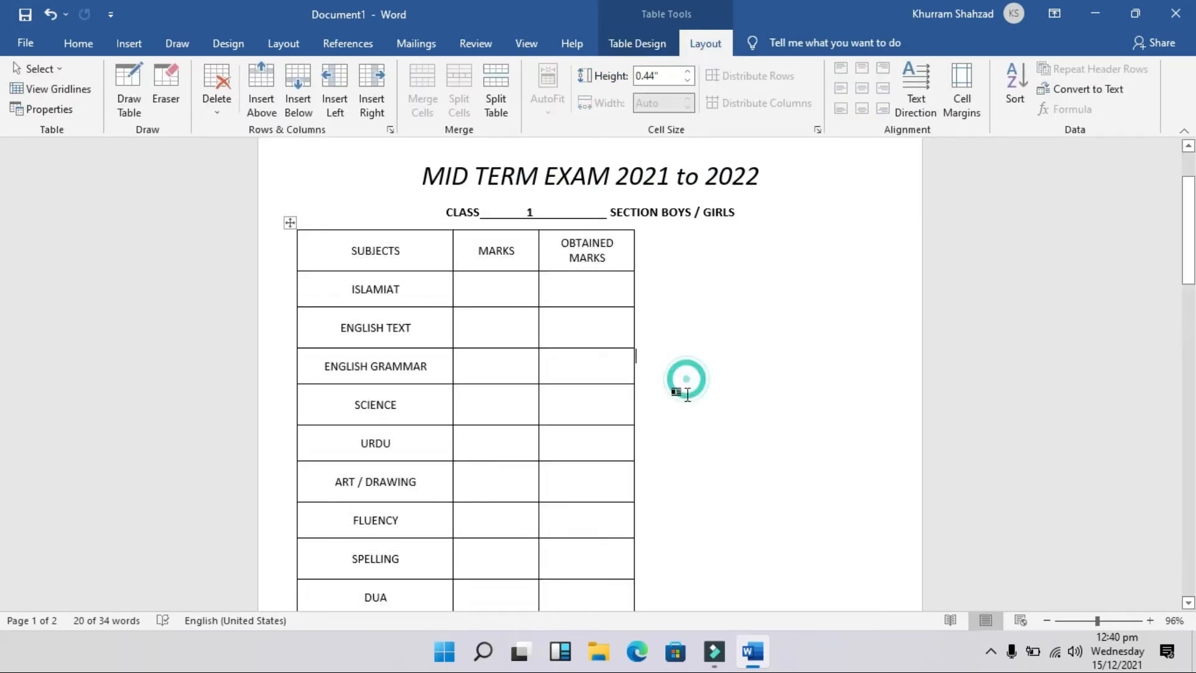
# - Left-align the subject names from ISLAMIAT to MATHS, make them bold and enlarge them by one font size
pyautogui.moveTo(347, 292)
pyautogui.mouseDown()
pyautogui.moveTo(373, 630)
pyautogui.moveTo(393, 458)
pyautogui.mouseUp()
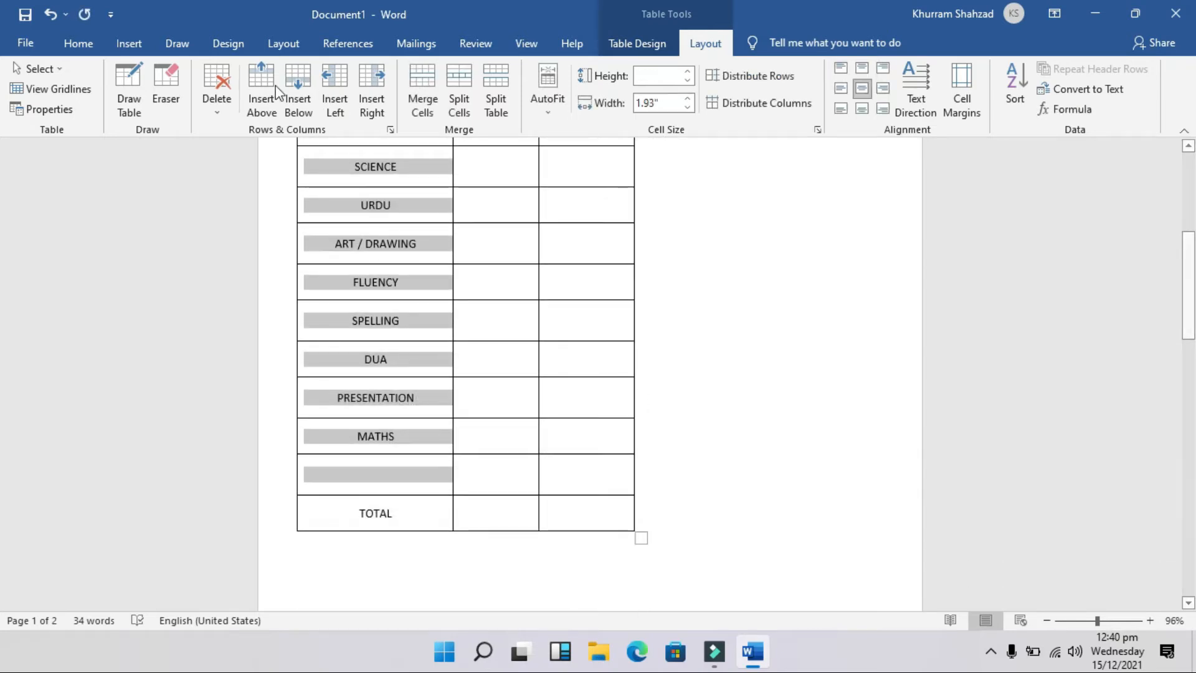
pyautogui.click(78, 43)
pyautogui.click(415, 99)
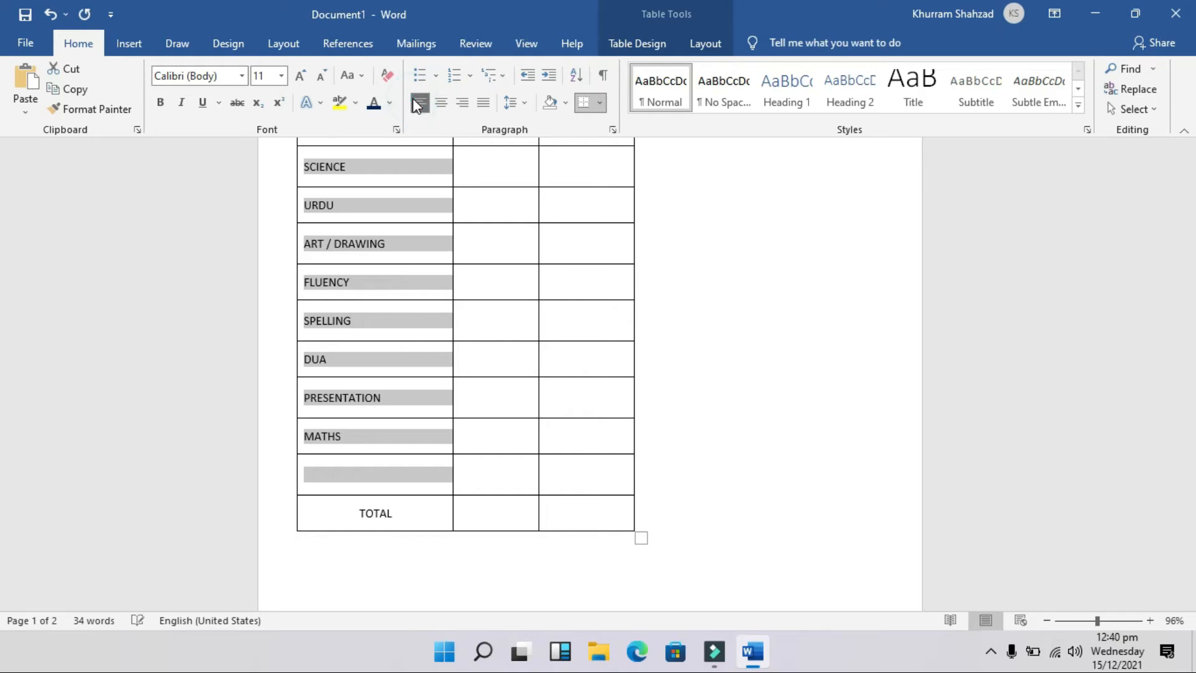
pyautogui.click(162, 105)
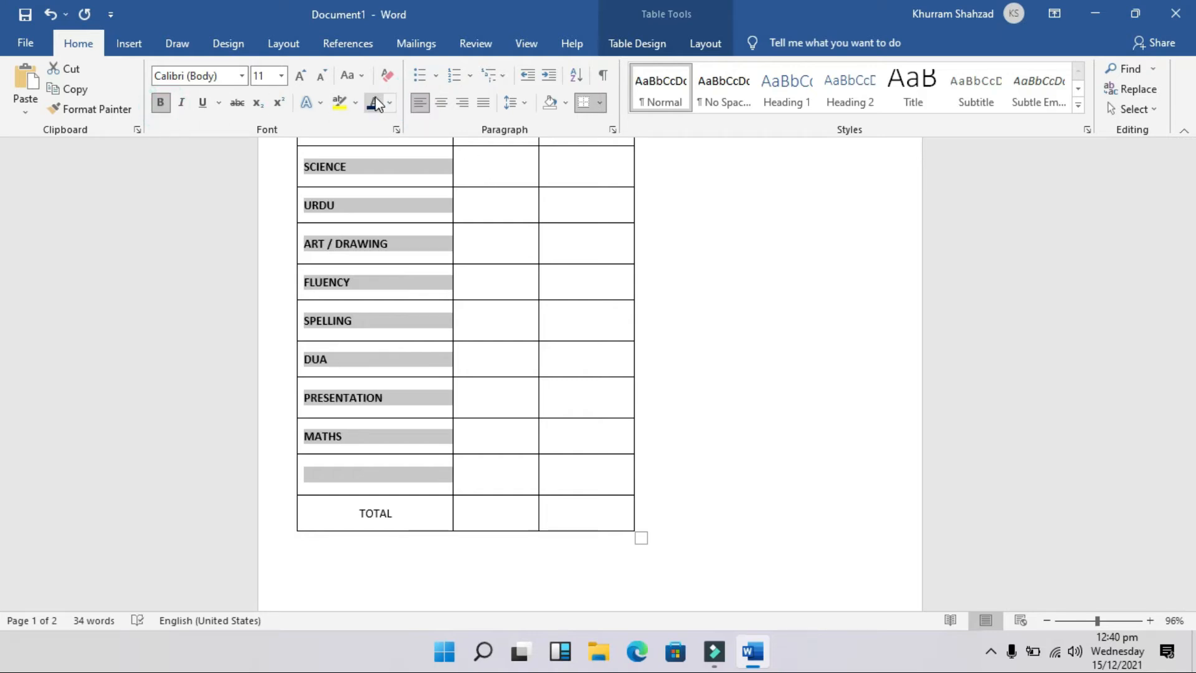
pyautogui.click(302, 76)
pyautogui.click(555, 289)
# - Make the header row SUBJECTS, MARKS and OBTAINED MARKS bold at font size 14
pyautogui.scroll(4, 681, 408)
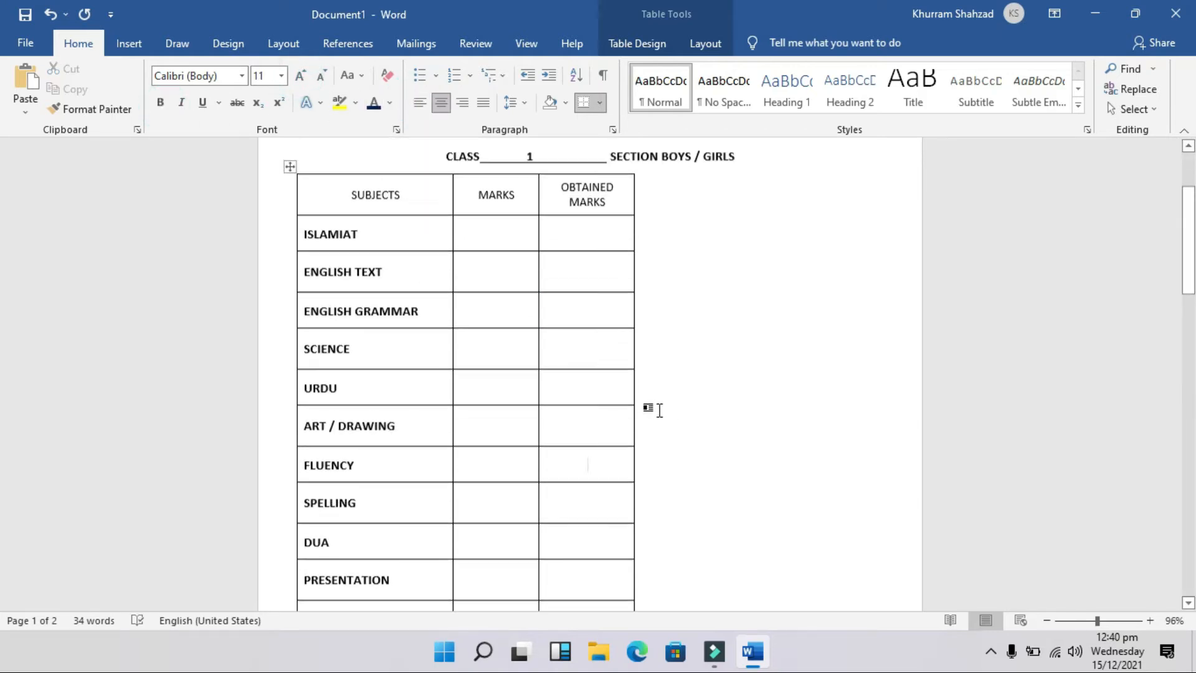
pyautogui.moveTo(348, 209); pyautogui.dragTo(608, 221)
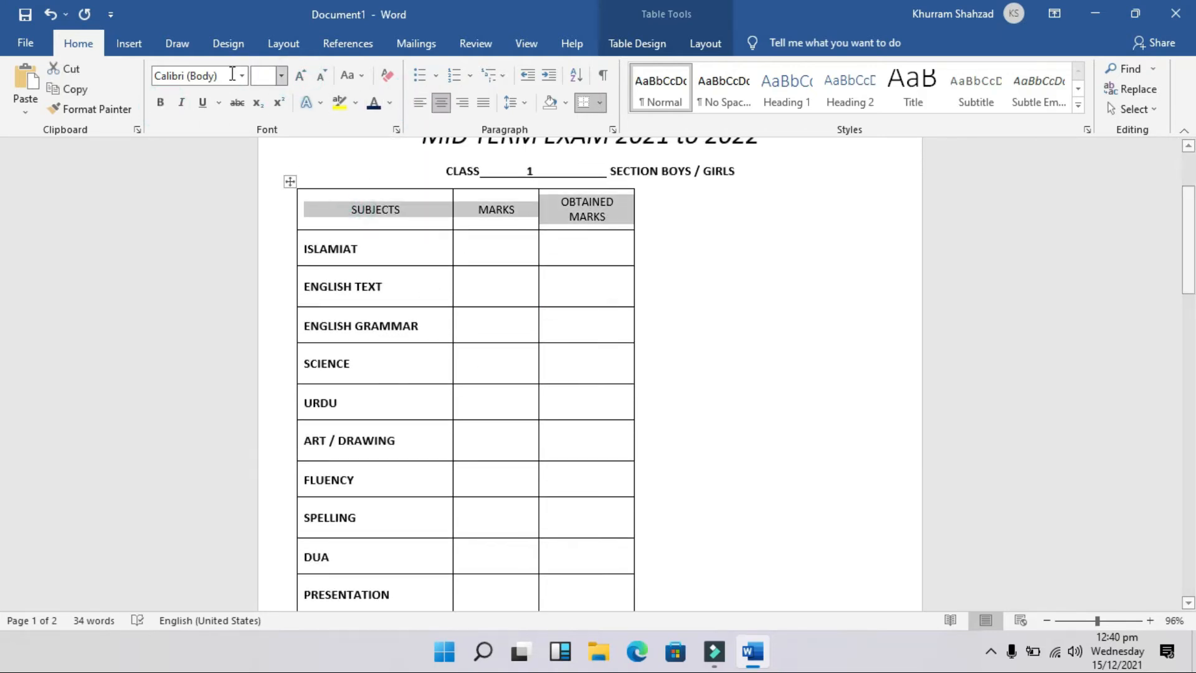
pyautogui.click(160, 103)
pyautogui.click(321, 77)
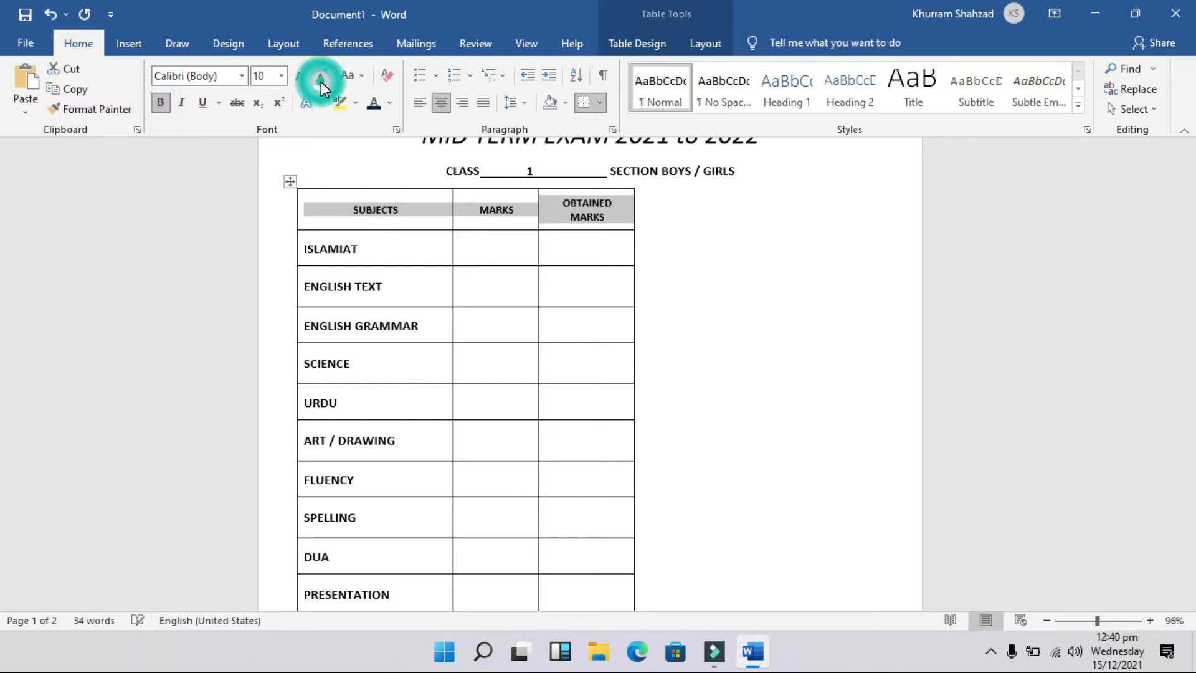
pyautogui.click(308, 77)
pyautogui.click(308, 78)
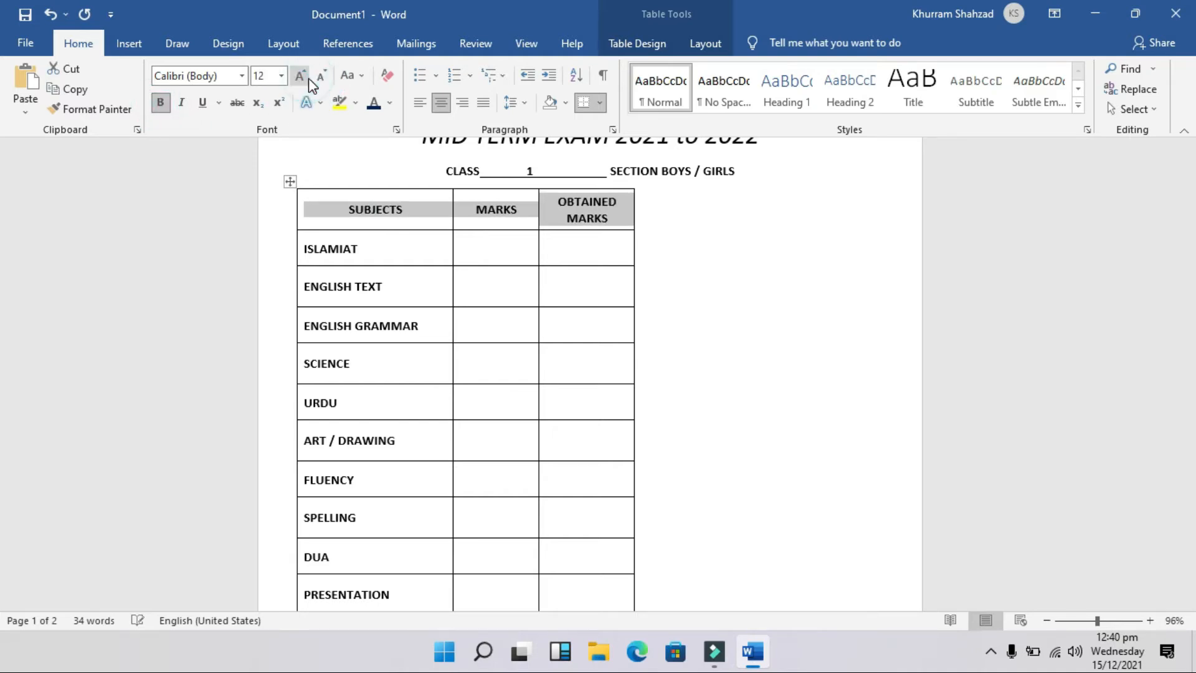
pyautogui.click(308, 78)
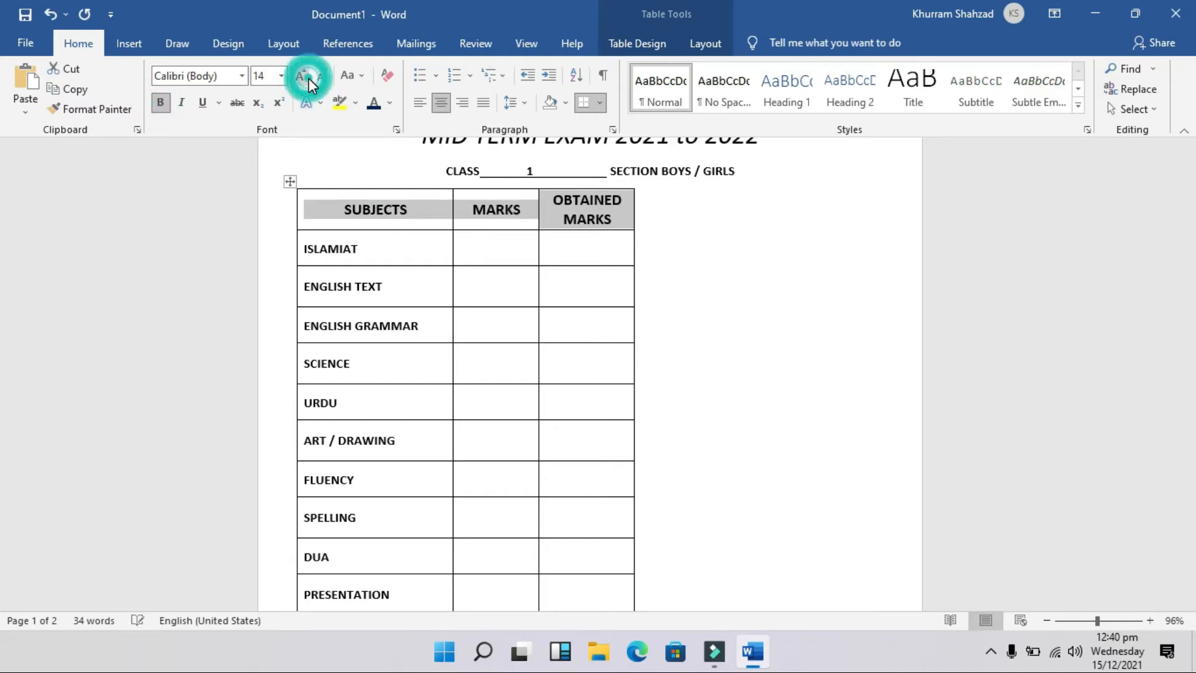
pyautogui.click(688, 304)
# - Make the TOTAL label in the last row bold at font size 16
pyautogui.scroll(-2, 768, 441)
pyautogui.scroll(-2, 768, 441)
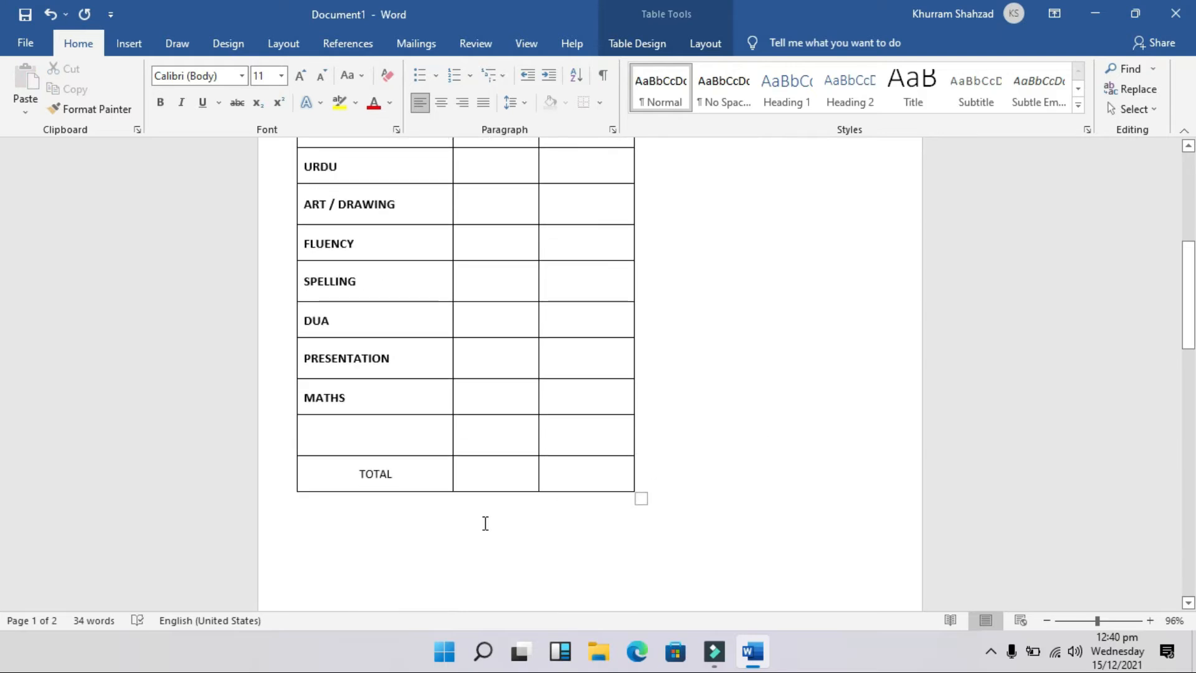
pyautogui.moveTo(427, 480); pyautogui.dragTo(328, 461)
pyautogui.click(160, 102)
pyautogui.click(300, 76)
pyautogui.click(300, 76)
pyautogui.click(301, 76)
pyautogui.click(300, 76)
pyautogui.click(320, 81)
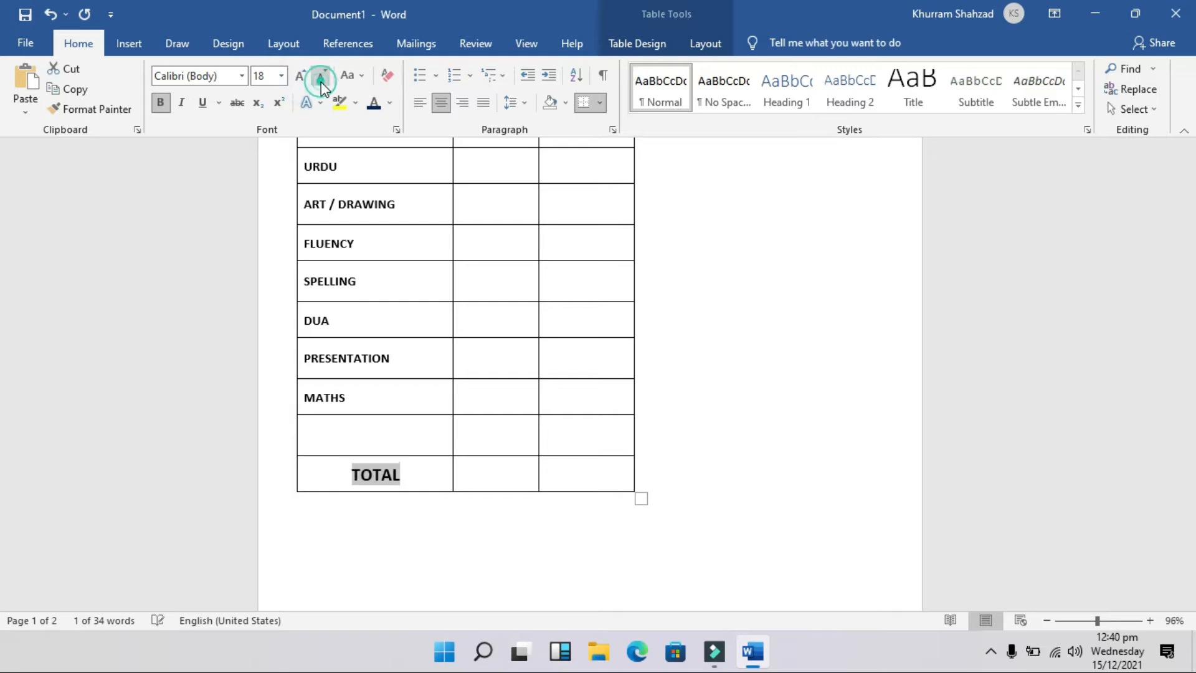
# - Fill the MARKS column with 50 for ENGLISH TEXT, ENGLISH GRAMMAR, DUA and PRESENTATION, and 100 for every other subject
pyautogui.scroll(5, 492, 486)
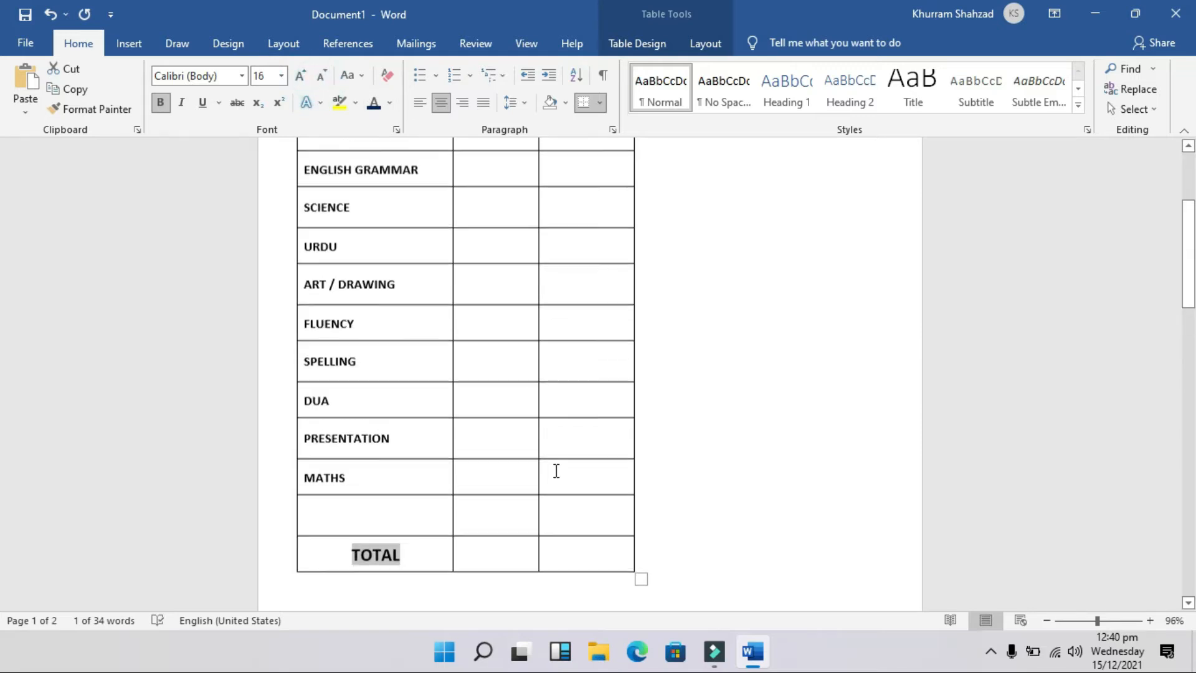
pyautogui.click(496, 242)
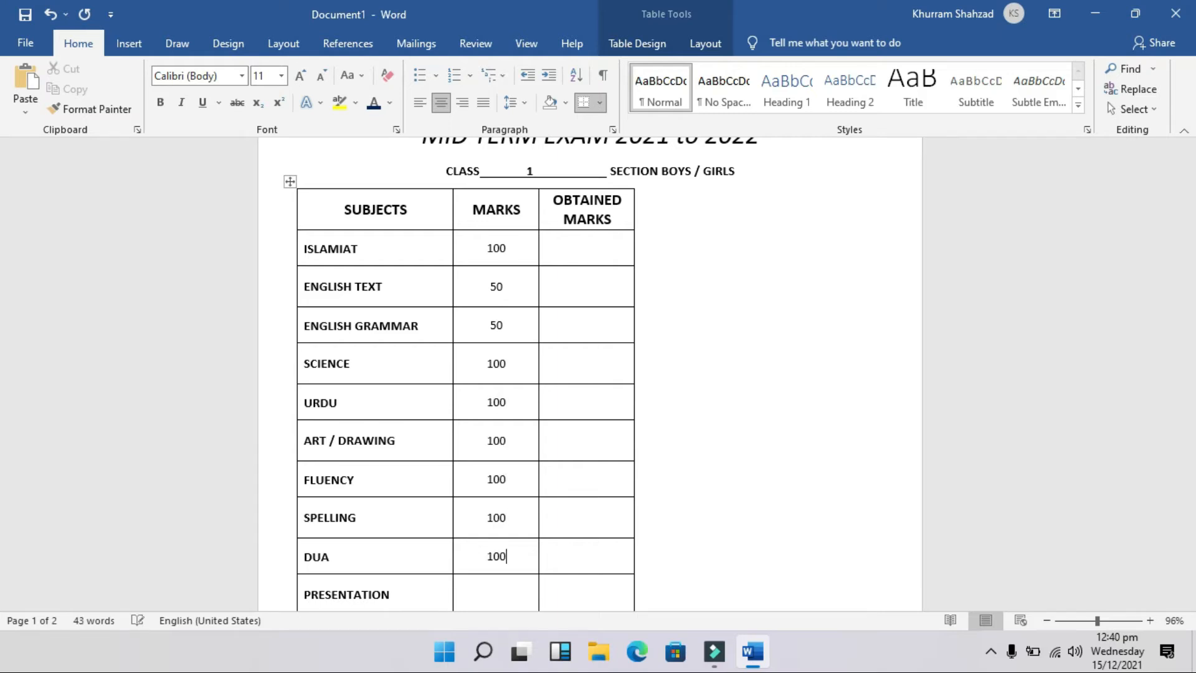
pyautogui.write('0')
pyautogui.scroll(-2, 489, 510)
pyautogui.click(488, 509)
pyautogui.write('100')
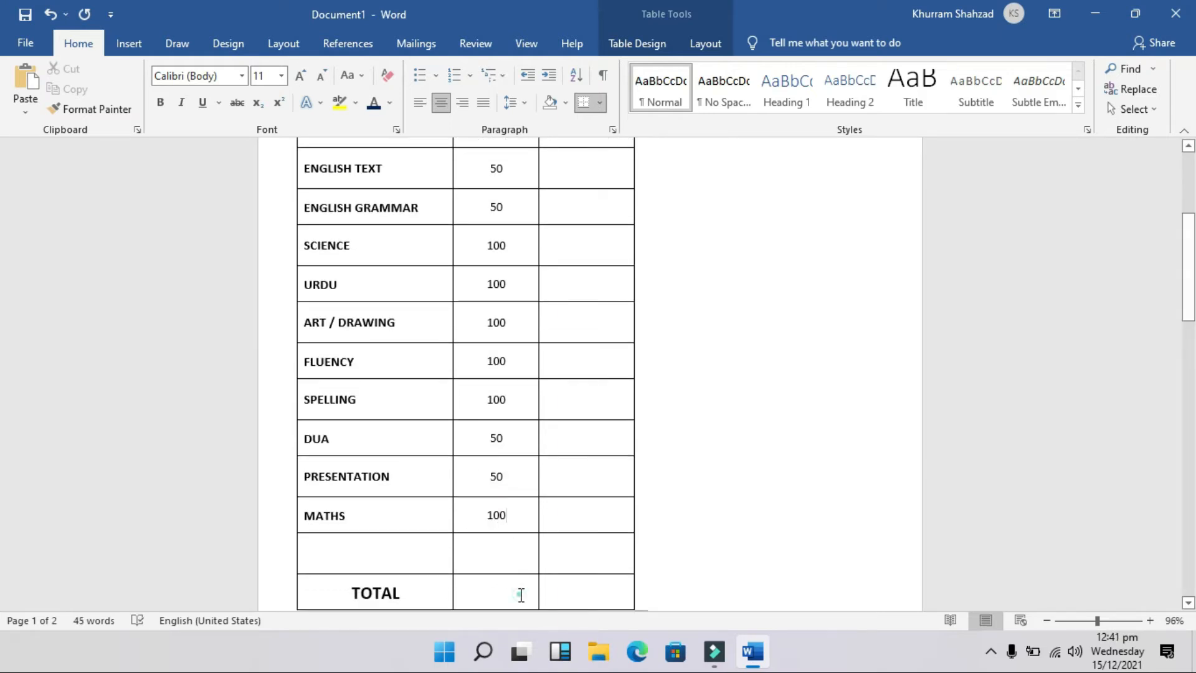
# - Insert a formula in the TOTAL row that adds up the MARKS column
pyautogui.click(705, 44)
pyautogui.click(668, 392)
pyautogui.click(495, 588)
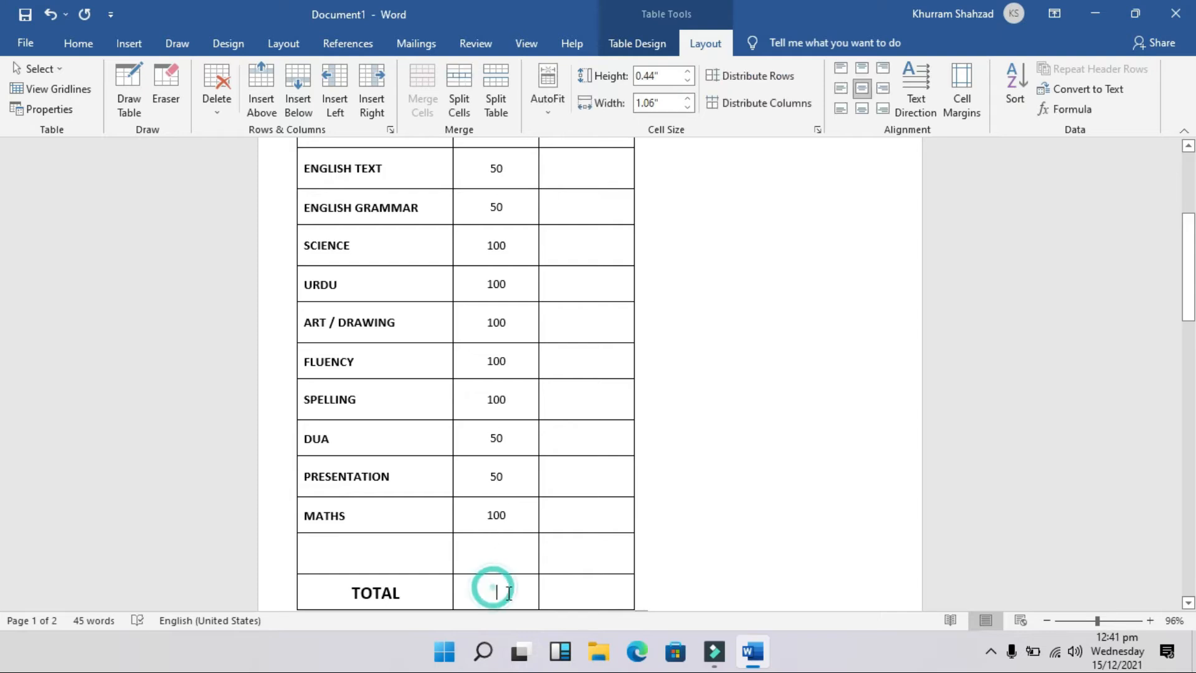
pyautogui.click(1070, 111)
pyautogui.click(623, 369)
# - Enter obtained marks 60, 40, 45, 92, 80, 85, 60, 90, 55, 48 and 95 from ISLAMIAT to MATHS and total them with a formula
pyautogui.scroll(3, 681, 496)
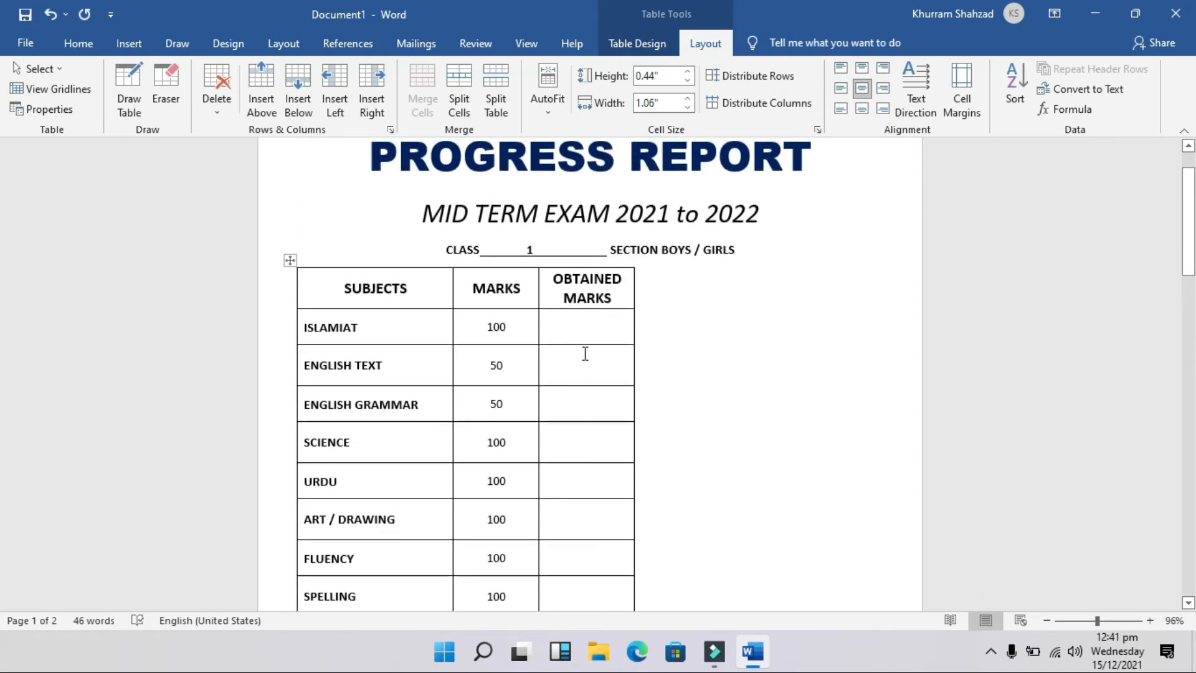
pyautogui.write('60')
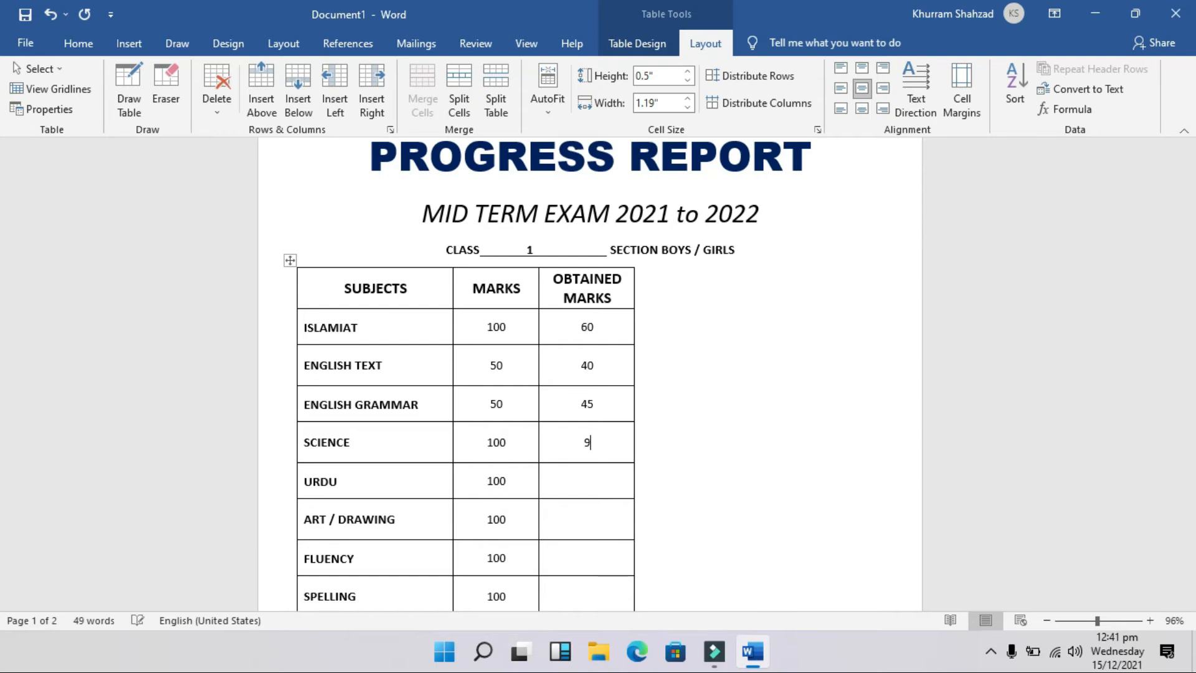
pyautogui.press('Down')
pyautogui.write('90')
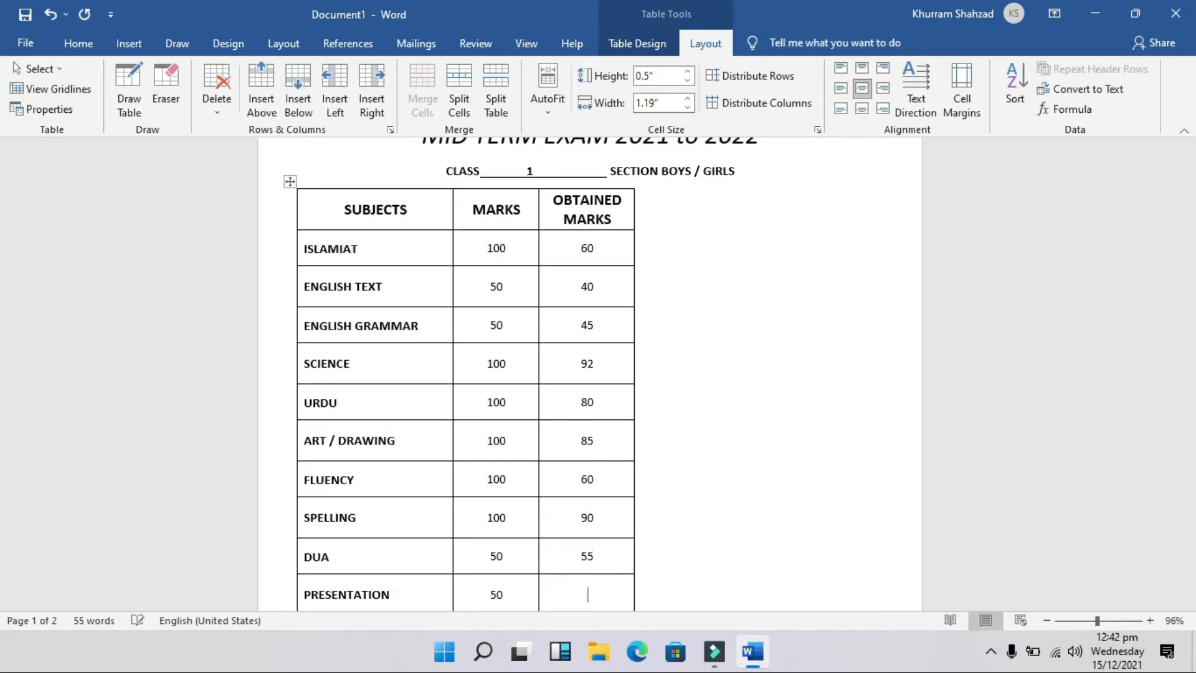
pyautogui.write('48')
pyautogui.scroll(-2, 611, 512)
pyautogui.click(612, 512)
pyautogui.write('95')
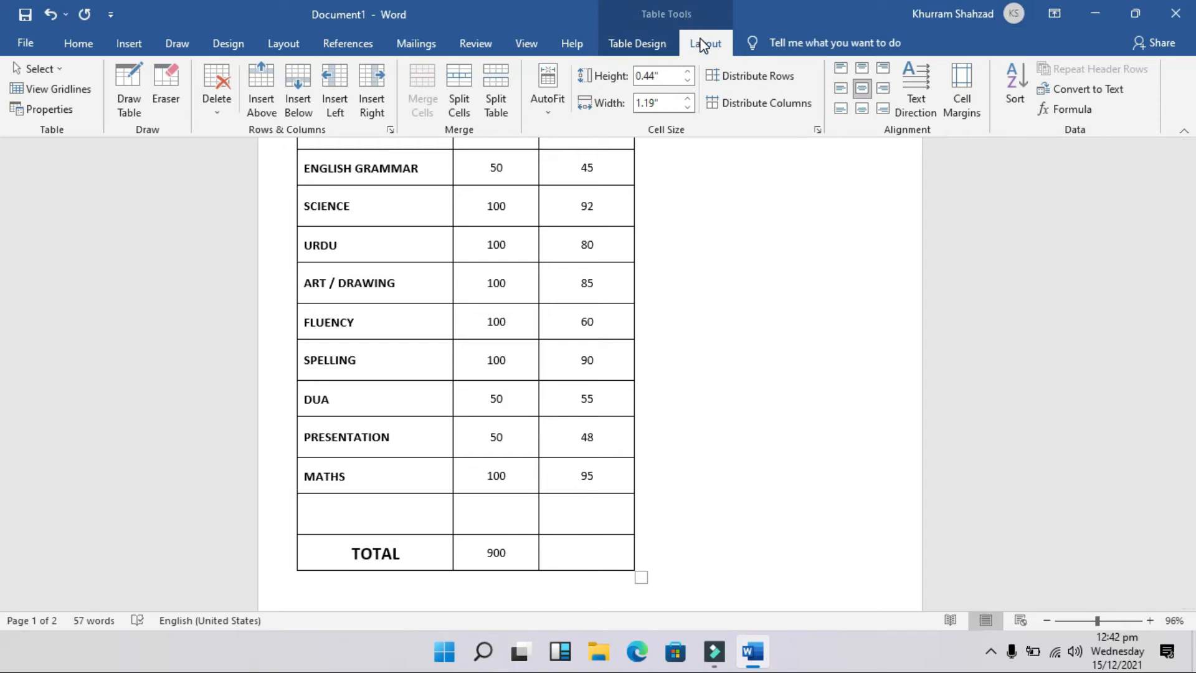
pyautogui.click(1074, 113)
pyautogui.click(644, 376)
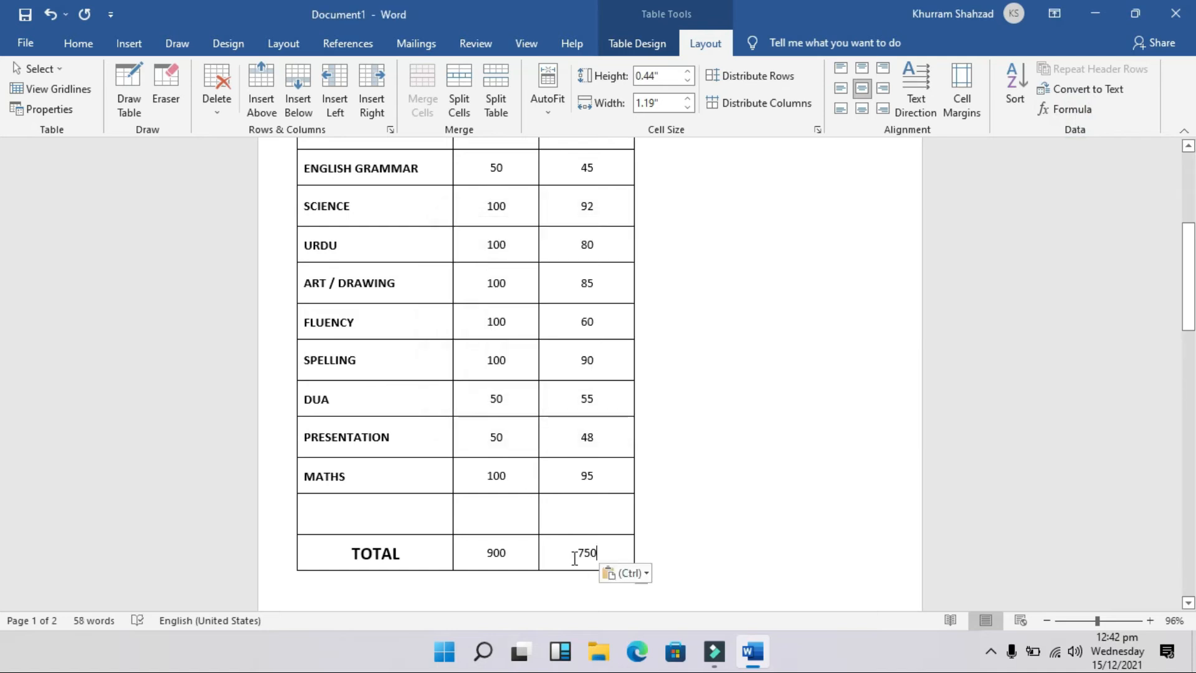
# - Draw a rectangle with snipped diagonal corners, about 2.98" wide and 0.58" high, beside the table's header row
pyautogui.scroll(8, 666, 474)
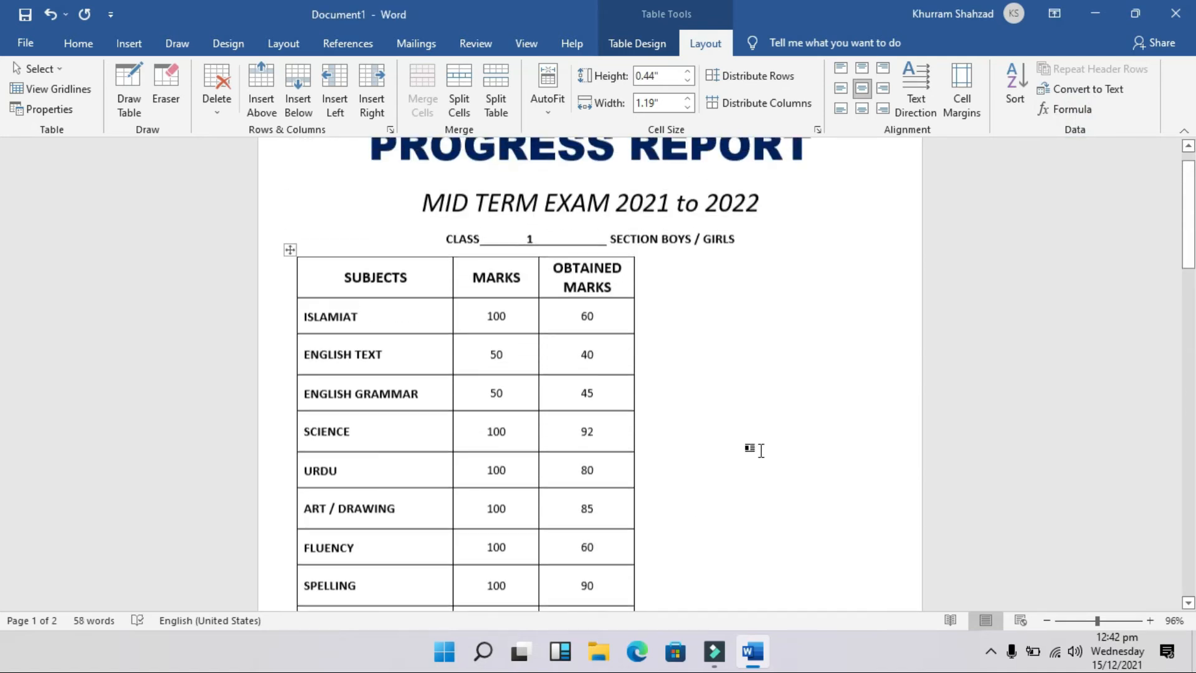
pyautogui.click(127, 44)
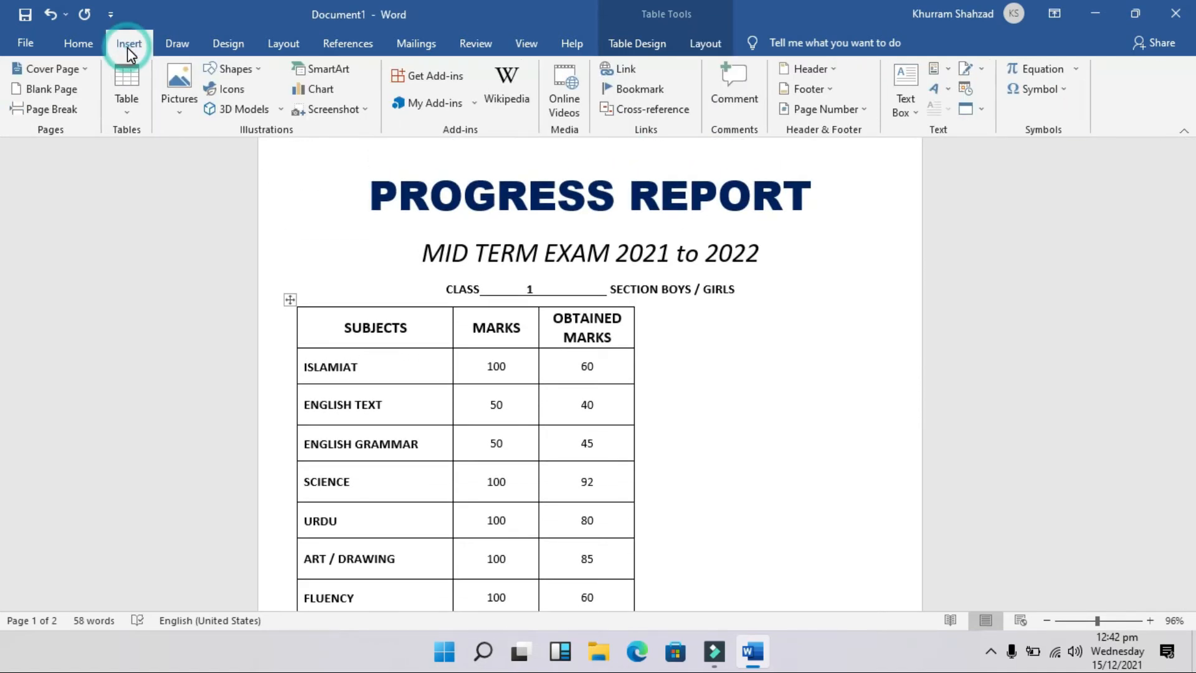
pyautogui.click(257, 71)
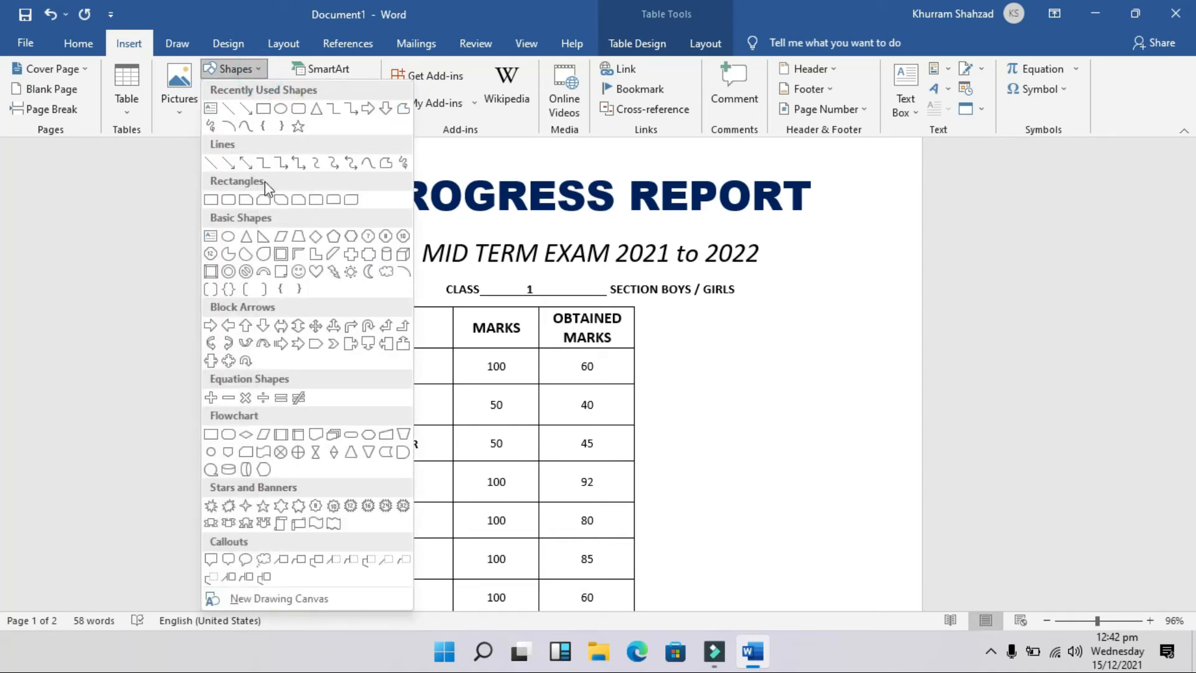
pyautogui.click(280, 200)
pyautogui.moveTo(637, 308); pyautogui.dragTo(884, 355)
# - Remove the snipped rectangle's fill and give it a dark blue outline with a 3 pt weight
pyautogui.click(381, 68)
pyautogui.click(387, 222)
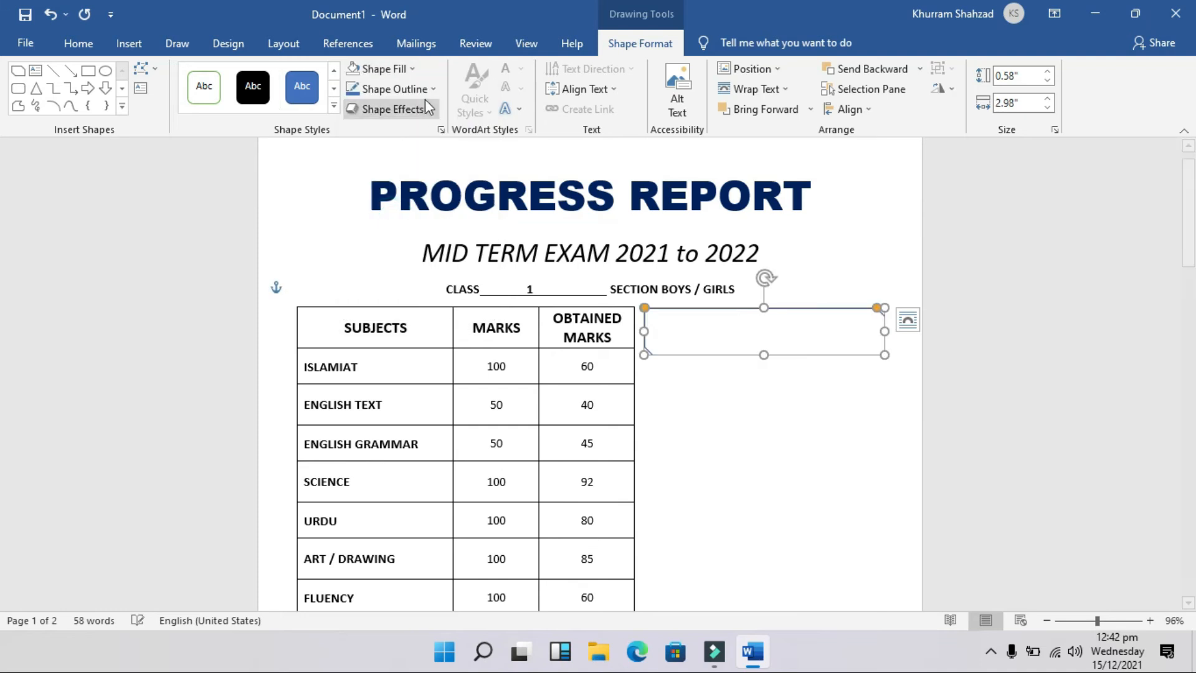
pyautogui.click(427, 89)
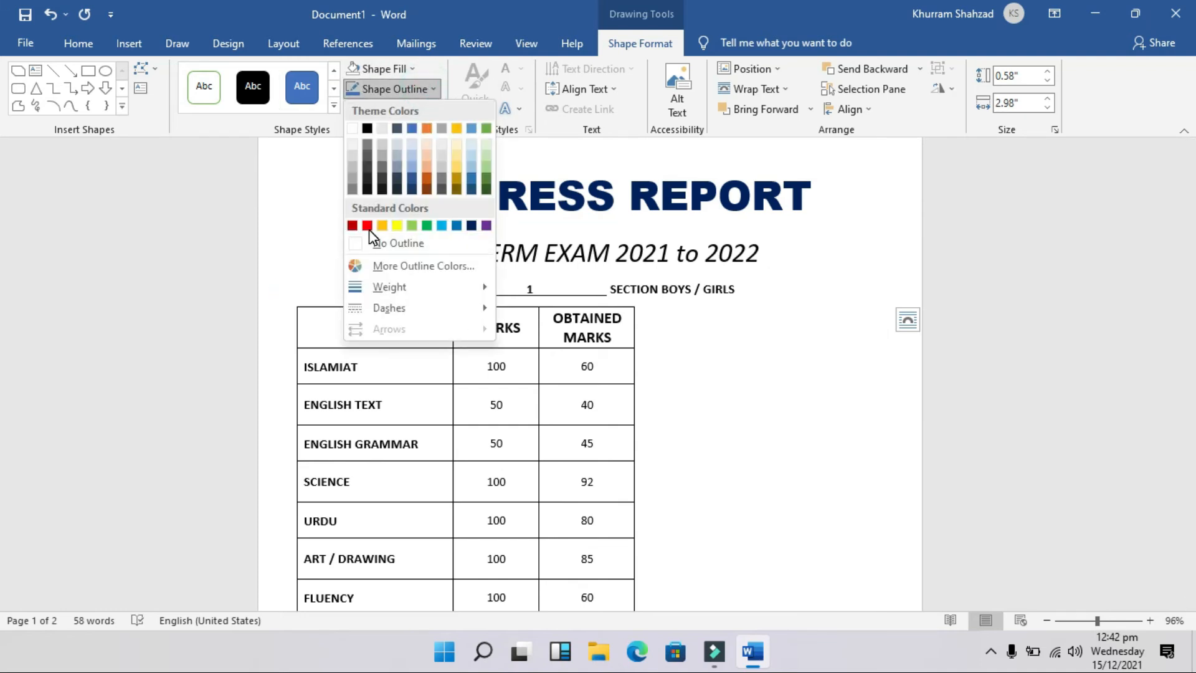
pyautogui.click(471, 225)
pyautogui.moveTo(389, 287)
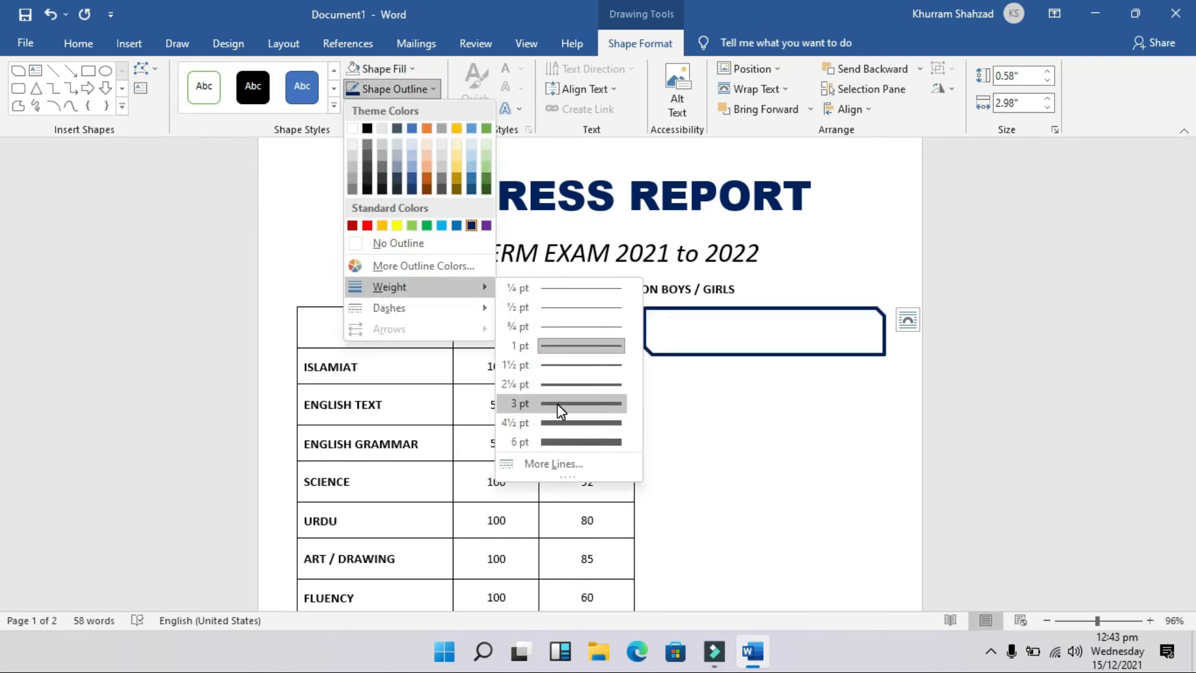
pyautogui.click(558, 409)
pyautogui.click(718, 336)
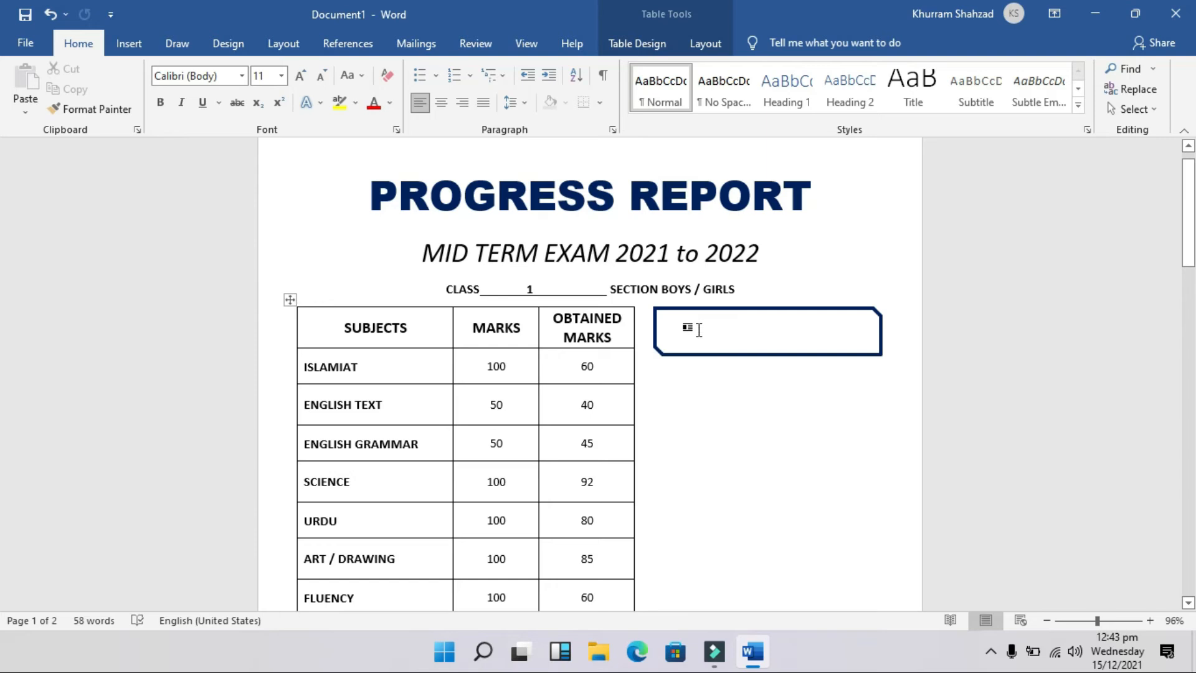
# - Add the text CONDUCT inside the snipped rectangle and format it as enlarged black text
pyautogui.doubleClick(703, 309)
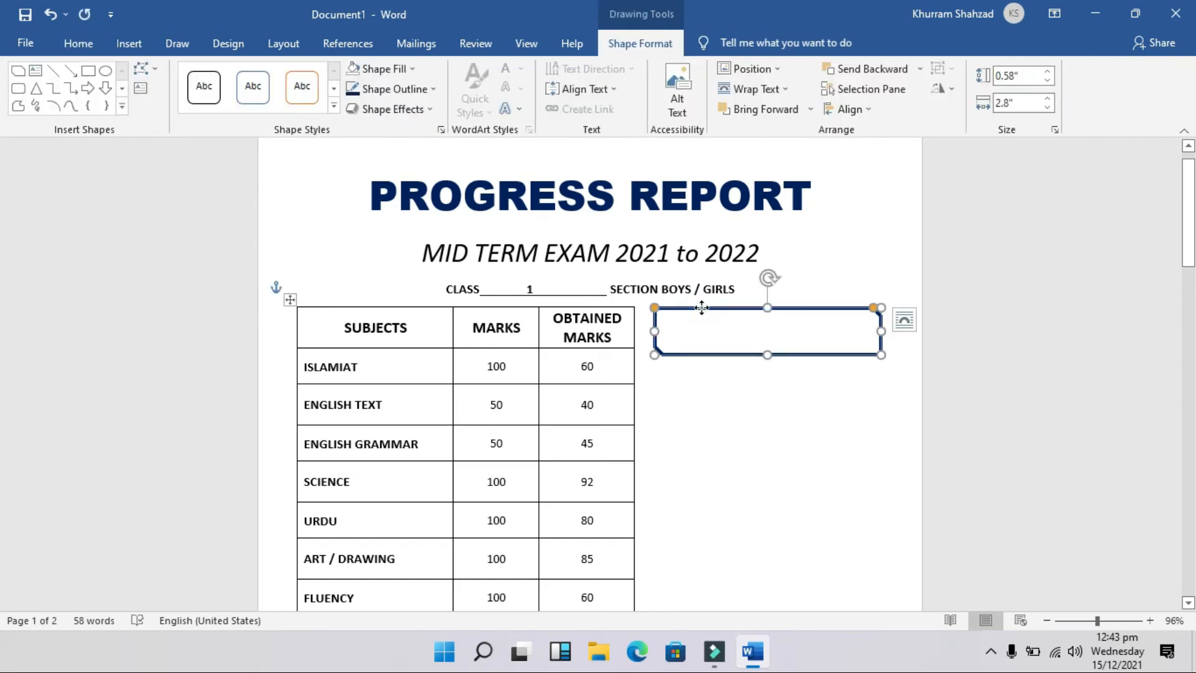
pyautogui.rightClick(702, 311)
pyautogui.click(753, 376)
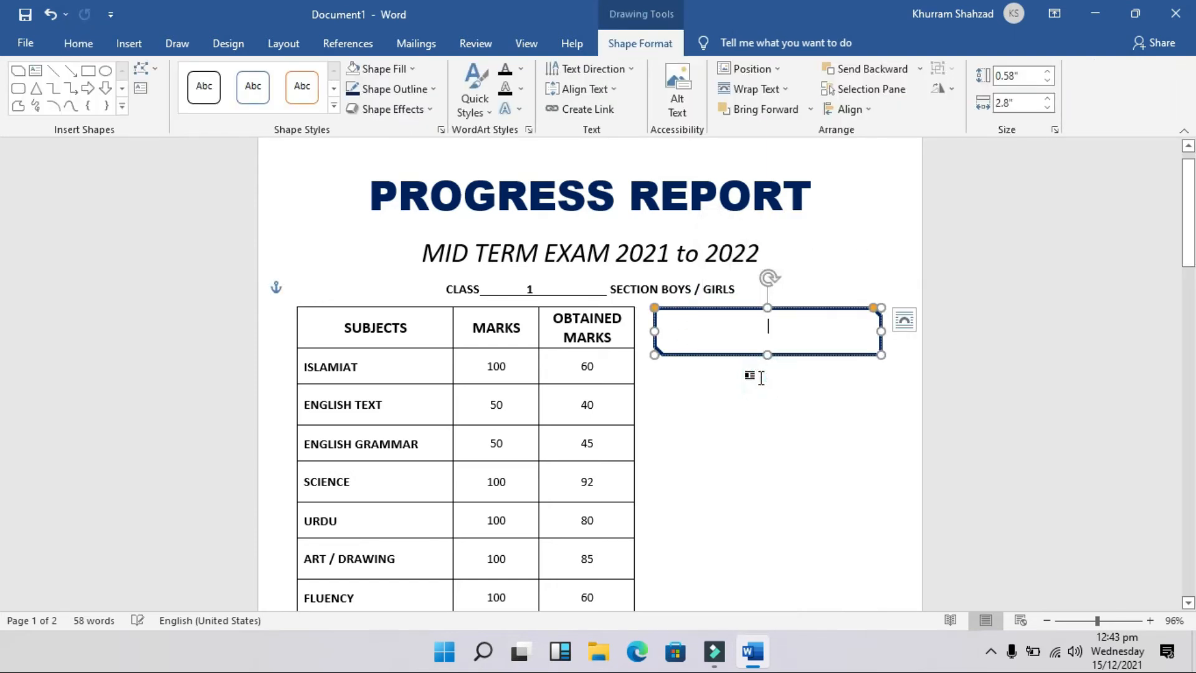
pyautogui.write('REMARKS')
pyautogui.hotkey('ctrl', 'a')
pyautogui.click(79, 44)
pyautogui.click(389, 103)
pyautogui.click(392, 178)
pyautogui.click(299, 75)
pyautogui.click(779, 414)
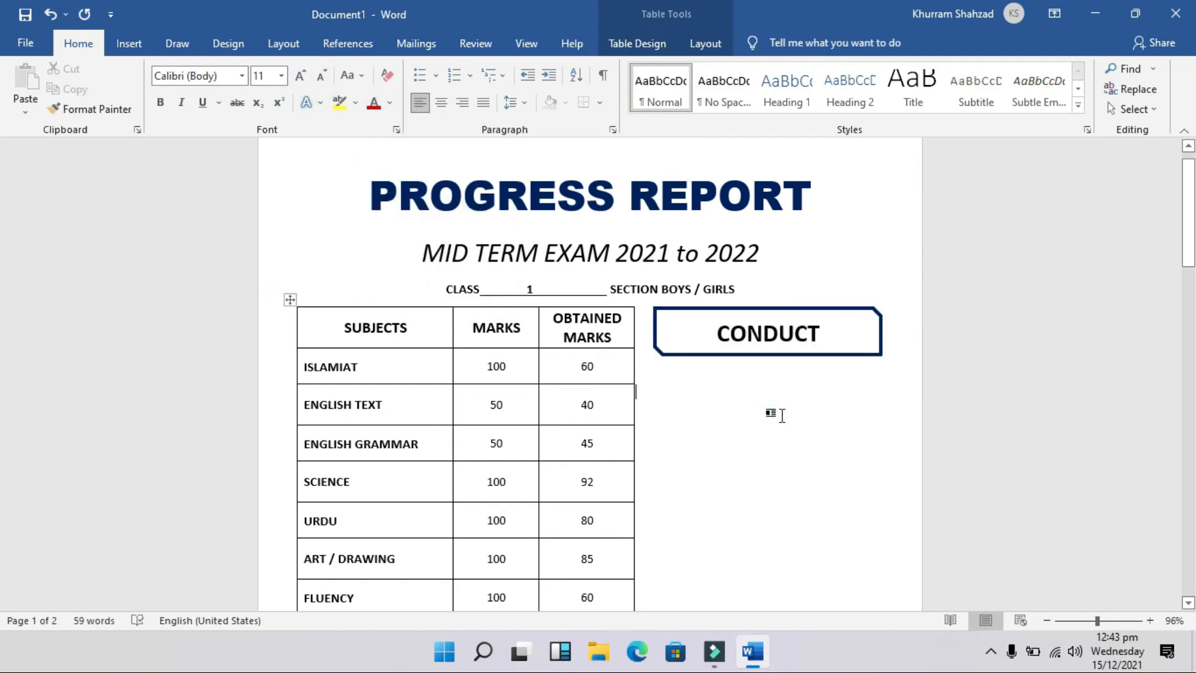
pyautogui.click(129, 43)
pyautogui.click(126, 93)
pyautogui.click(726, 394)
pyautogui.doubleClick(727, 394)
pyautogui.hotkey('ctrl', 'z')
pyautogui.click(867, 417)
# - Draw a narrow one-column table and divide it into four cells below the CONDUCT box
pyautogui.click(127, 93)
pyautogui.click(176, 310)
pyautogui.moveTo(655, 370); pyautogui.dragTo(688, 488)
pyautogui.moveTo(655, 398); pyautogui.dragTo(685, 400)
pyautogui.moveTo(655, 430); pyautogui.dragTo(685, 431)
pyautogui.moveTo(655, 463); pyautogui.dragTo(685, 463)
pyautogui.scroll(-2, 988, 555)
pyautogui.click(129, 44)
pyautogui.click(905, 93)
pyautogui.click(879, 205)
pyautogui.hotkey('ctrl', 'z')
# - Insert a simple text box and resize it to about 1.96" by 0.37" beside the first checkbox cell
pyautogui.click(129, 44)
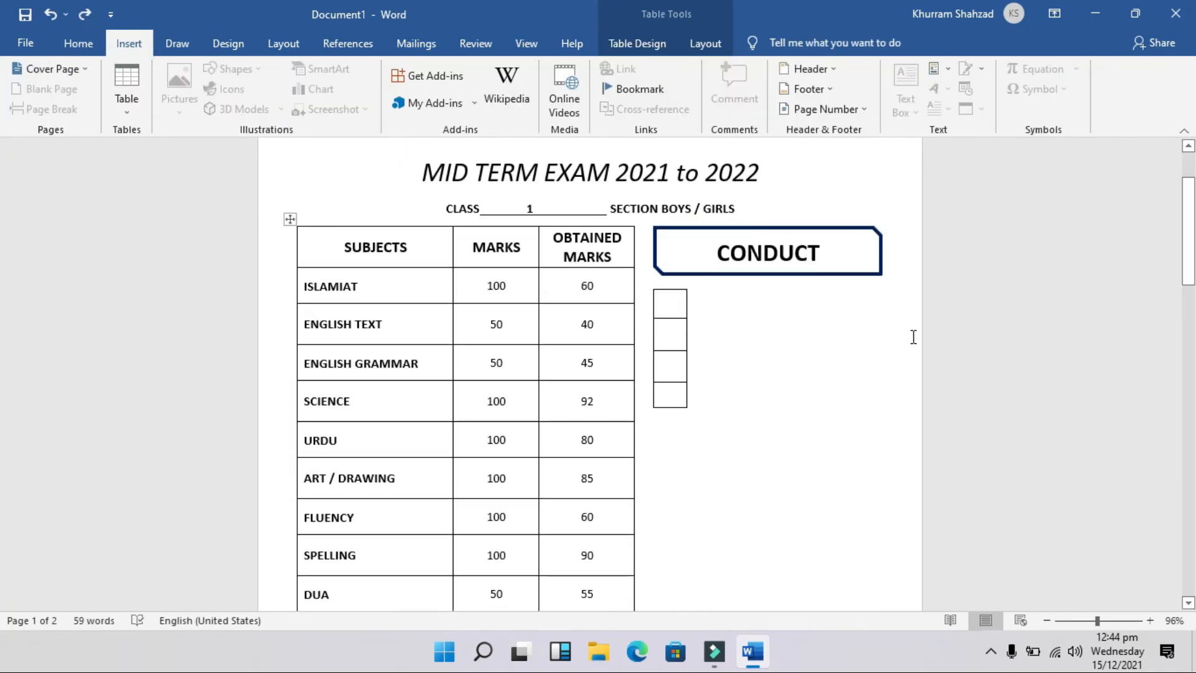
pyautogui.click(905, 93)
pyautogui.click(996, 210)
pyautogui.moveTo(613, 214); pyautogui.dragTo(829, 287)
pyautogui.moveTo(806, 393); pyautogui.dragTo(807, 318)
pyautogui.moveTo(924, 303); pyautogui.dragTo(820, 318)
# - Replace the placeholder text with Excellent at 16 pt and remove the text box outline
pyautogui.moveTo(709, 300); pyautogui.dragTo(903, 305)
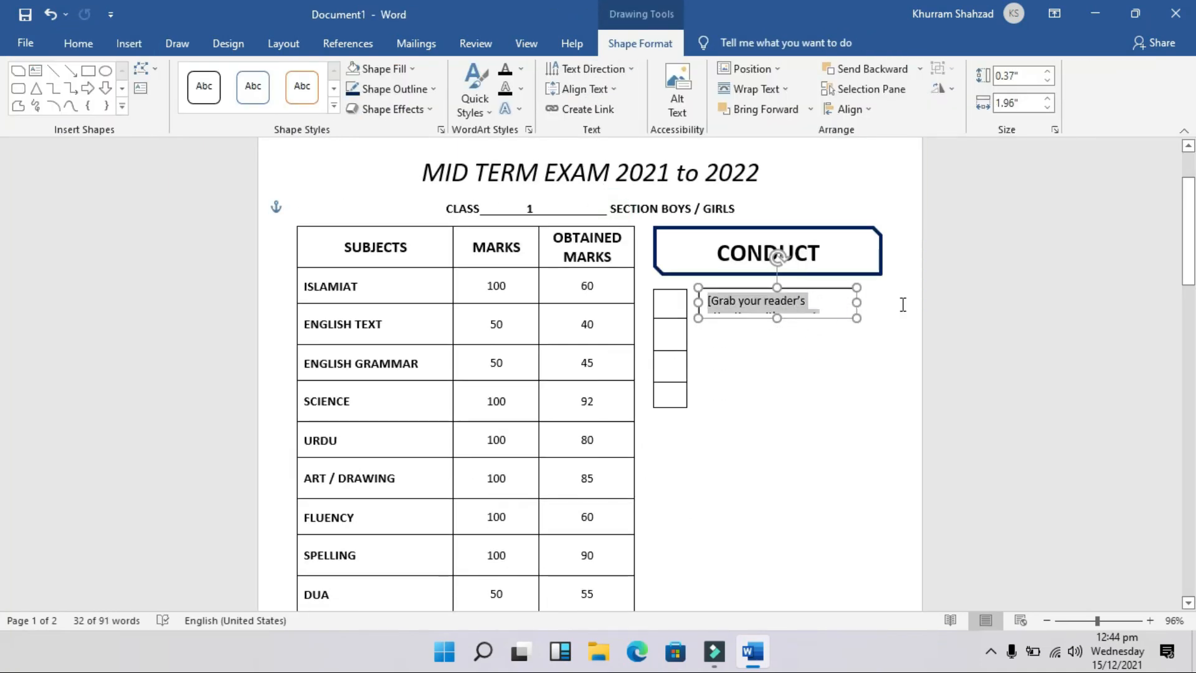
pyautogui.write('Excellent')
pyautogui.moveTo(707, 301); pyautogui.dragTo(932, 312)
pyautogui.hotkey('ctrl', ']')
pyautogui.hotkey('ctrl', ']')
pyautogui.hotkey('ctrl', ']')
pyautogui.hotkey('ctrl', ']')
pyautogui.hotkey('ctrl', ']')
pyautogui.click(395, 89)
pyautogui.click(399, 243)
# - Duplicate the Excellent label downwards to make the labels Good and Satisfactory beside the second and third checkbox cells
pyautogui.hotkey('ctrl', 'c')
pyautogui.hotkey('ctrl', 'v')
pyautogui.moveTo(766, 331); pyautogui.dragTo(798, 382)
pyautogui.press('Right')
pyautogui.write('Good')
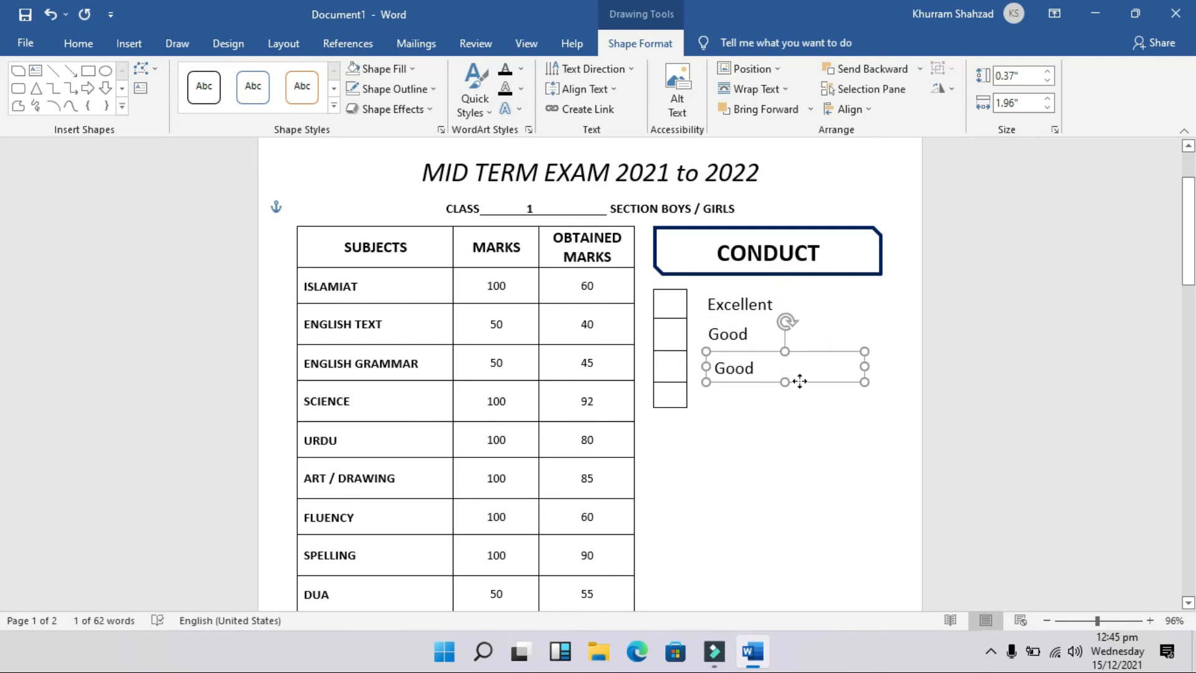
pyautogui.moveTo(715, 368); pyautogui.dragTo(1069, 391)
pyautogui.write('Satisfactory')
# - Duplicate the Satisfactory label beside the fourth checkbox cell and change its text to Unsatisfactory
pyautogui.keyDown('ctrl'); pyautogui.moveTo(797, 353); pyautogui.dragTo(795, 381); pyautogui.keyUp('ctrl')
pyautogui.moveTo(715, 396); pyautogui.dragTo(1006, 398)
pyautogui.click(715, 396)
pyautogui.write('Un')
pyautogui.press('Delete')
pyautogui.write('s')
# - Nudge the Satisfactory and Unsatisfactory labels into line with the Excellent and Good labels
pyautogui.click(750, 353)
pyautogui.press('Left')
pyautogui.press('Left')
pyautogui.press('Left')
pyautogui.press('Left')
pyautogui.press('Up')
pyautogui.press('Up')
pyautogui.scroll(1, 858, 341)
pyautogui.click(787, 448)
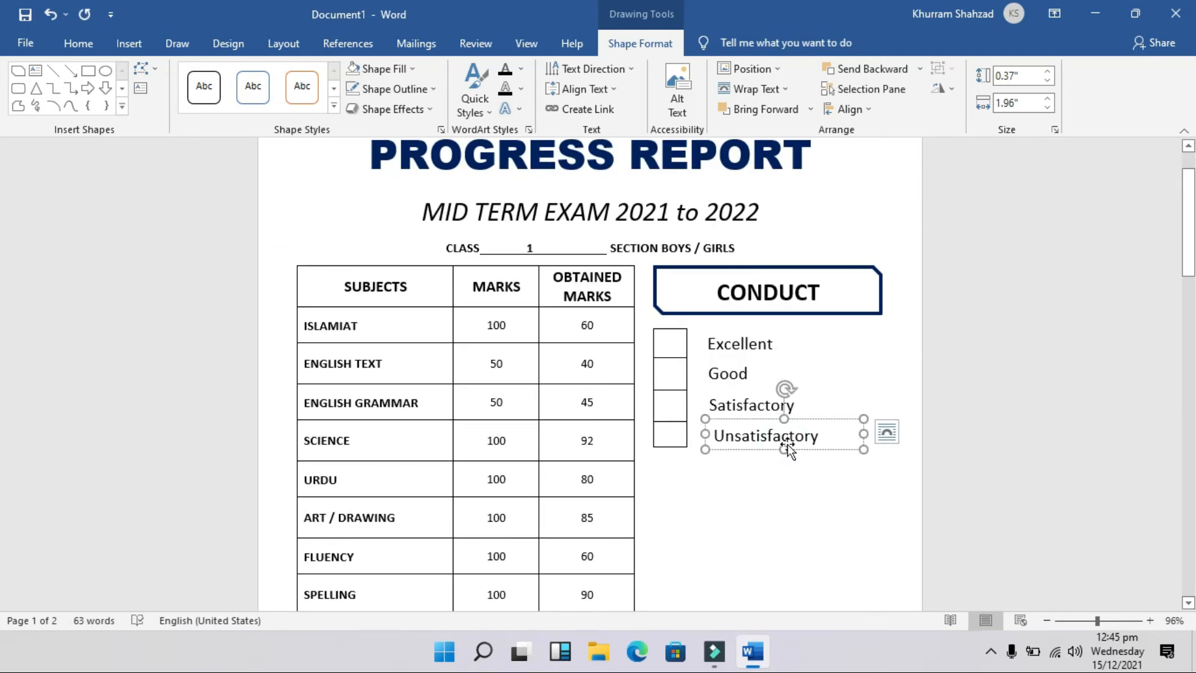
pyautogui.press('Left')
pyautogui.press('Left')
pyautogui.press('Left')
pyautogui.click(742, 475)
# - Duplicate the Unsatisfactory label below the checkbox list and replace its text with "Home Work:"
pyautogui.scroll(-1, 742, 475)
pyautogui.click(791, 379)
pyautogui.hotkey('ctrl', 'c')
pyautogui.hotkey('ctrl', 'v')
pyautogui.moveTo(806, 423); pyautogui.dragTo(752, 454)
pyautogui.moveTo(669, 440); pyautogui.dragTo(884, 443)
pyautogui.press('Delete')
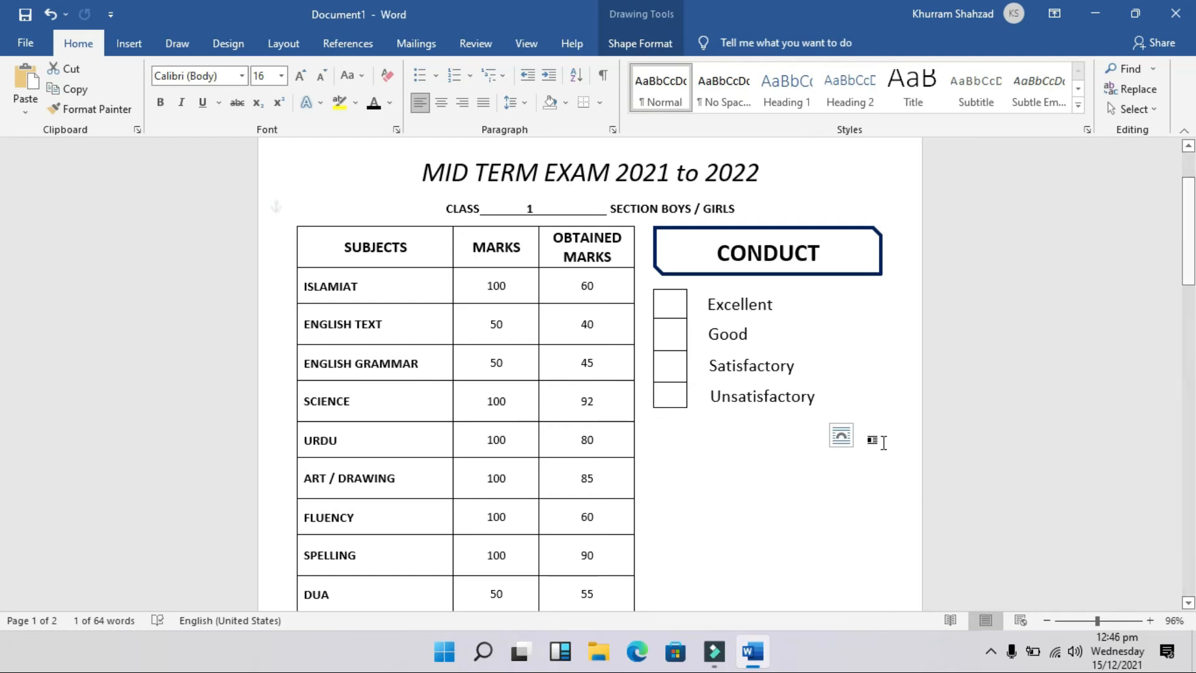
pyautogui.write('Home Work:')
# - Try to copy the four-cell checkbox column and paste it elsewhere beside the marks table
pyautogui.click(670, 305)
pyautogui.click(646, 283)
pyautogui.hotkey('ctrl', 'c')
pyautogui.click(764, 326)
pyautogui.hotkey('ctrl', 'v')
pyautogui.hotkey('ctrl', 'z')
pyautogui.moveTo(670, 206); pyautogui.dragTo(680, 309)
pyautogui.click(774, 389)
pyautogui.scroll(-1, 774, 388)
pyautogui.click(676, 353)
pyautogui.hotkey('ctrl', 'v')
pyautogui.hotkey('ctrl', 'z')
# - Try to paste a copy of the checkbox column further down the document
pyautogui.scroll(-5, 677, 353)
pyautogui.hotkey('ctrl', 'v')
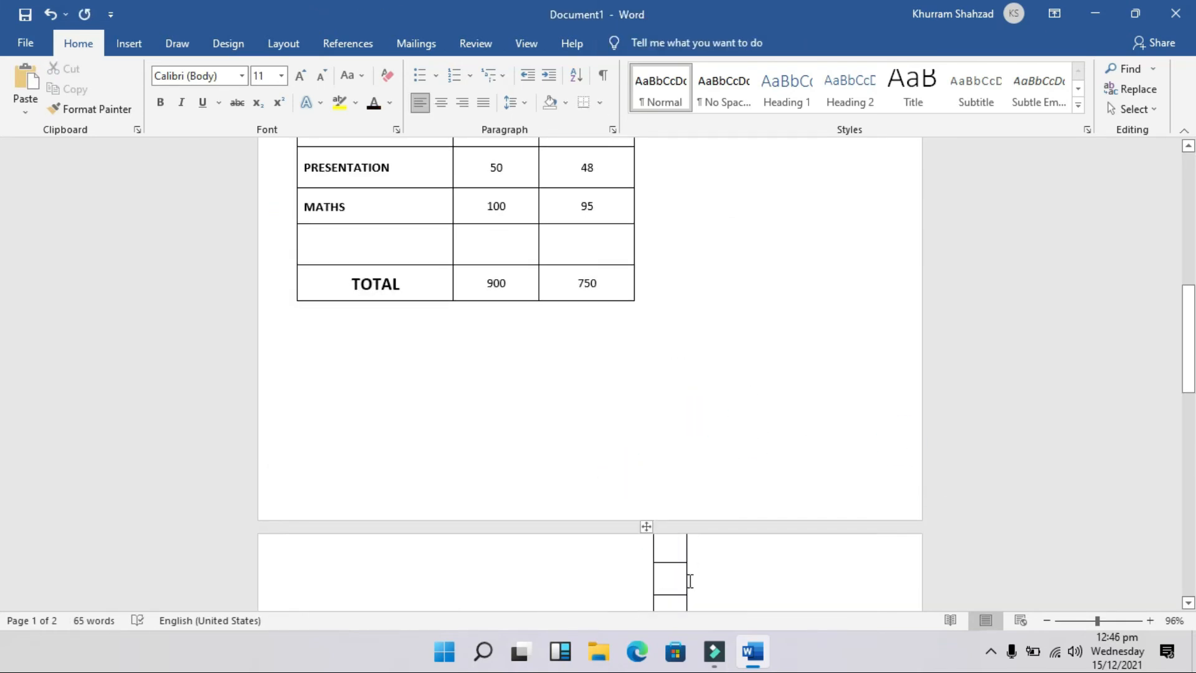
pyautogui.scroll(-3, 689, 581)
pyautogui.click(671, 413)
pyautogui.hotkey('ctrl', 'z')
pyautogui.scroll(6, 748, 381)
pyautogui.click(646, 205)
pyautogui.hotkey('ctrl', 'c')
pyautogui.scroll(-3, 627, 529)
pyautogui.click(627, 529)
pyautogui.hotkey('ctrl', 'v')
pyautogui.scroll(-5, 671, 432)
pyautogui.hotkey('ctrl', 'z')
pyautogui.scroll(10, 672, 432)
# - Move the "Home Work:" label lower and make its text bold
pyautogui.scroll(-2, 750, 440)
pyautogui.click(827, 433)
pyautogui.click(715, 427)
pyautogui.moveTo(686, 413)
pyautogui.mouseDown()
pyautogui.moveTo(671, 413)
pyautogui.moveTo(688, 530)
pyautogui.mouseUp()
pyautogui.hotkey('ctrl', 'b')
pyautogui.click(868, 456)
# - Draw a narrow one-column table with two cells below the "Home Work:" label
pyautogui.click(129, 43)
pyautogui.click(126, 93)
pyautogui.click(163, 309)
pyautogui.moveTo(659, 490); pyautogui.dragTo(685, 489)
# - Move the two-cell column and the "Home Work:" label down, clear of the four-cell checkbox column
pyautogui.click(798, 363)
pyautogui.scroll(-2, 704, 422)
pyautogui.moveTo(647, 364); pyautogui.dragTo(648, 402)
pyautogui.click(671, 356)
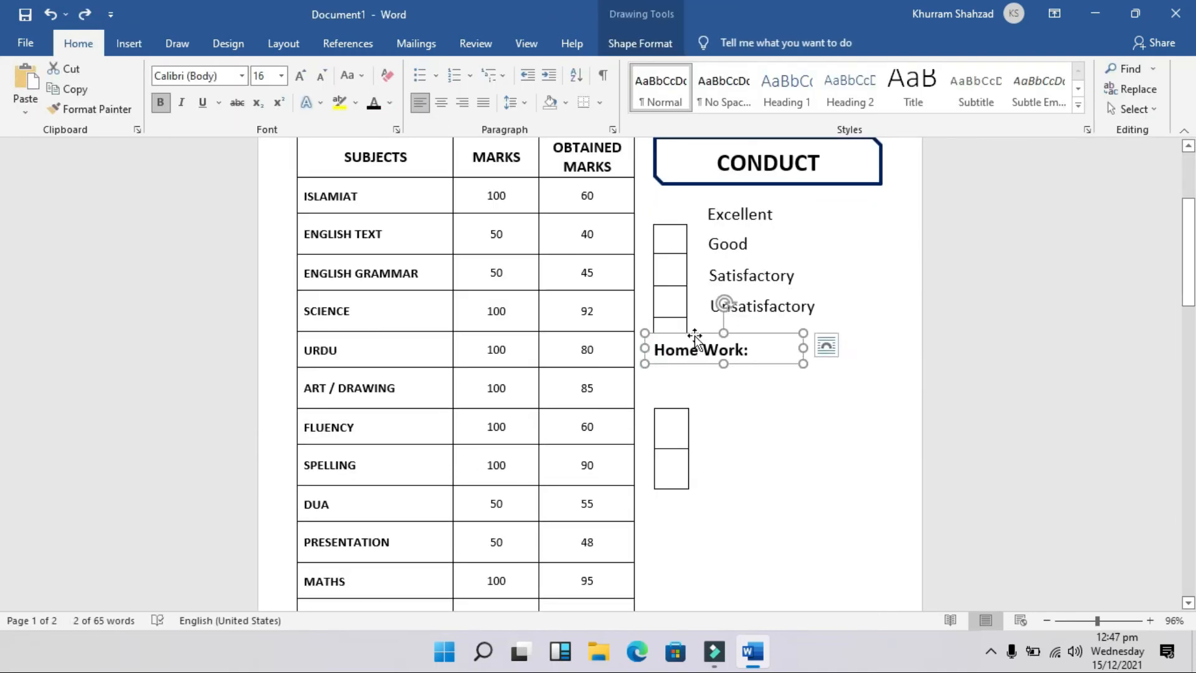
pyautogui.moveTo(697, 333); pyautogui.dragTo(702, 354)
# - Try to raise the four-cell checkbox column level with its labels, moving the two-cell column aside
pyautogui.click(648, 402)
pyautogui.moveTo(648, 402); pyautogui.dragTo(646, 382)
pyautogui.moveTo(647, 217); pyautogui.dragTo(646, 190)
pyautogui.hotkey('ctrl', 'z')
pyautogui.hotkey('ctrl', 'z')
pyautogui.moveTo(646, 382); pyautogui.dragTo(742, 446)
pyautogui.moveTo(646, 217); pyautogui.dragTo(644, 191)
pyautogui.hotkey('ctrl', 'z')
# - Select the four CONDUCT rating labels together and move them down to line up with the checkbox cells
pyautogui.click(740, 214)
pyautogui.keyDown('ctrl'); pyautogui.click(729, 244); pyautogui.keyUp('ctrl')
pyautogui.keyDown('ctrl'); pyautogui.click(762, 307); pyautogui.keyUp('ctrl')
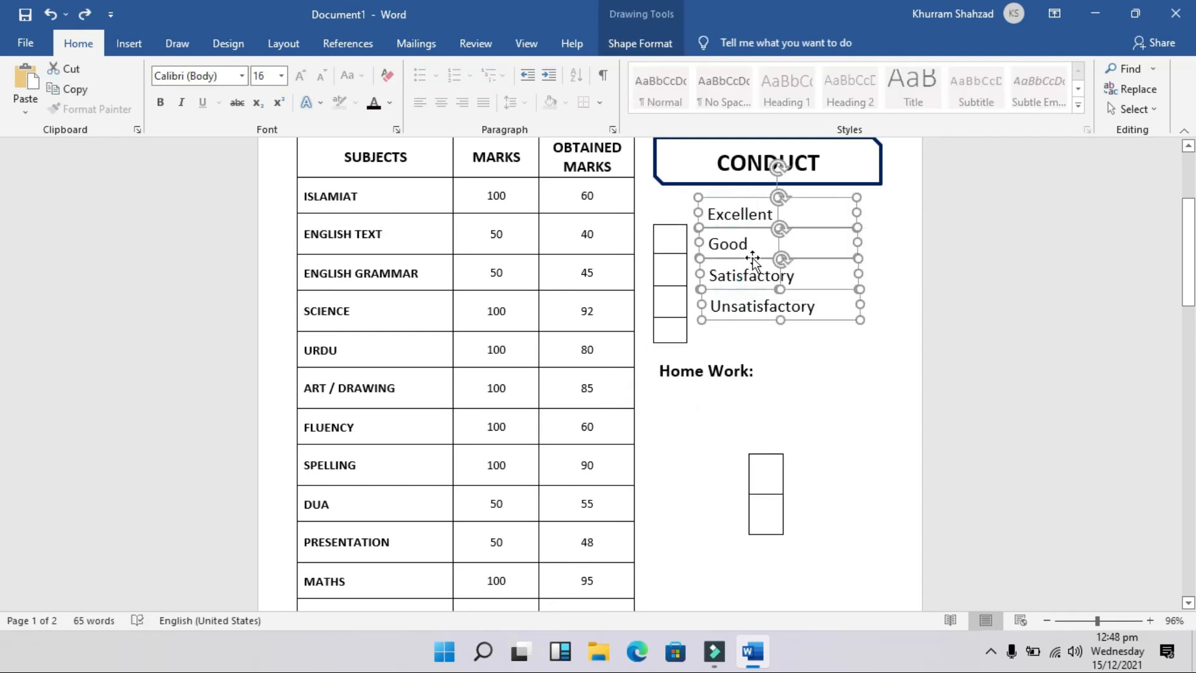
pyautogui.moveTo(752, 257); pyautogui.dragTo(752, 282)
pyautogui.click(816, 402)
# - Move the two-cell column directly under the "Home Work:" label, in line with the checkbox column above
pyautogui.click(764, 452)
pyautogui.moveTo(742, 447); pyautogui.dragTo(646, 386)
pyautogui.click(828, 404)
# - Duplicate the Satisfactory and Unsatisfactory labels beside the two Home Work checkbox cells
pyautogui.click(754, 299)
pyautogui.keyDown('ctrl'); pyautogui.click(760, 335); pyautogui.keyUp('ctrl')
pyautogui.moveTo(760, 344); pyautogui.dragTo(762, 466)
pyautogui.click(849, 507)
pyautogui.click(655, 402)
pyautogui.scroll(-2, 654, 402)
pyautogui.click(129, 43)
pyautogui.click(125, 94)
pyautogui.click(168, 306)
pyautogui.scroll(-2, 764, 374)
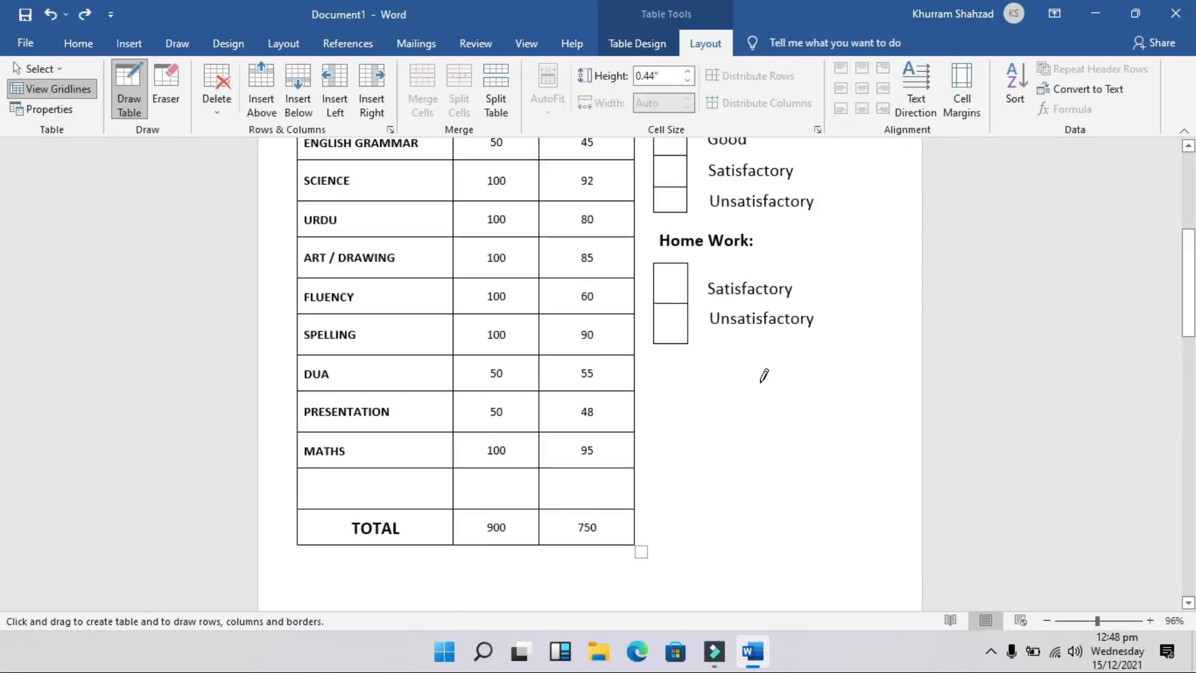
pyautogui.press('Escape')
# - Duplicate the "Home Work:" label below the Home Work checkboxes and change it to "Percentage:" followed by an underscore blank
pyautogui.scroll(2, 748, 312)
pyautogui.click(767, 446)
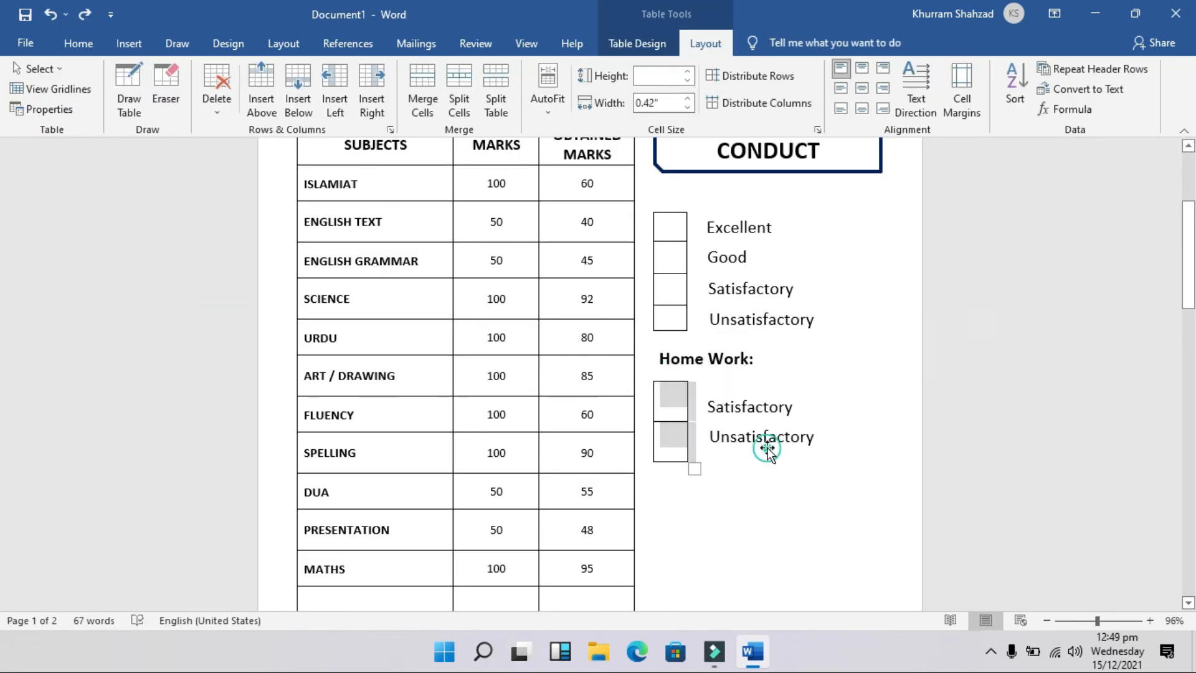
pyautogui.scroll(-1, 766, 446)
pyautogui.click(706, 274)
pyautogui.moveTo(706, 274); pyautogui.dragTo(706, 406)
pyautogui.tripleClick(706, 413)
pyautogui.write('Percentage:')
pyautogui.click(835, 409)
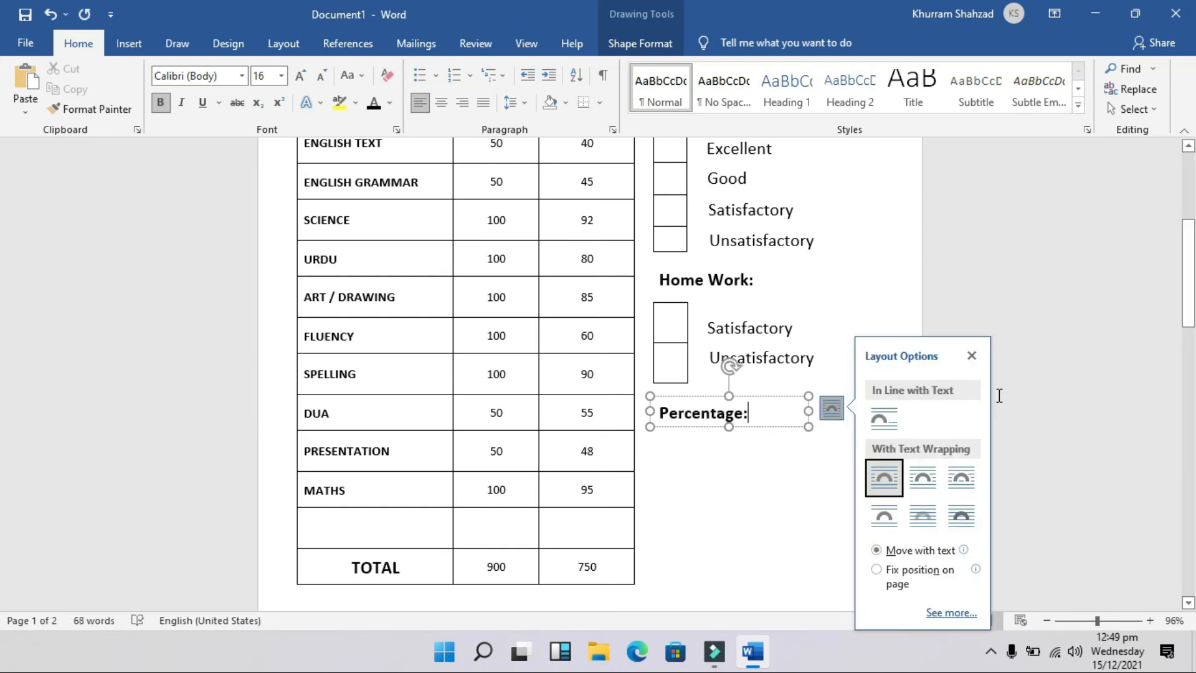
pyautogui.click(781, 420)
pyautogui.write('__________________')
# - Duplicate the Percentage text box just below it and change its label to "Attendance:", keeping the blank
pyautogui.moveTo(802, 399); pyautogui.dragTo(791, 475)
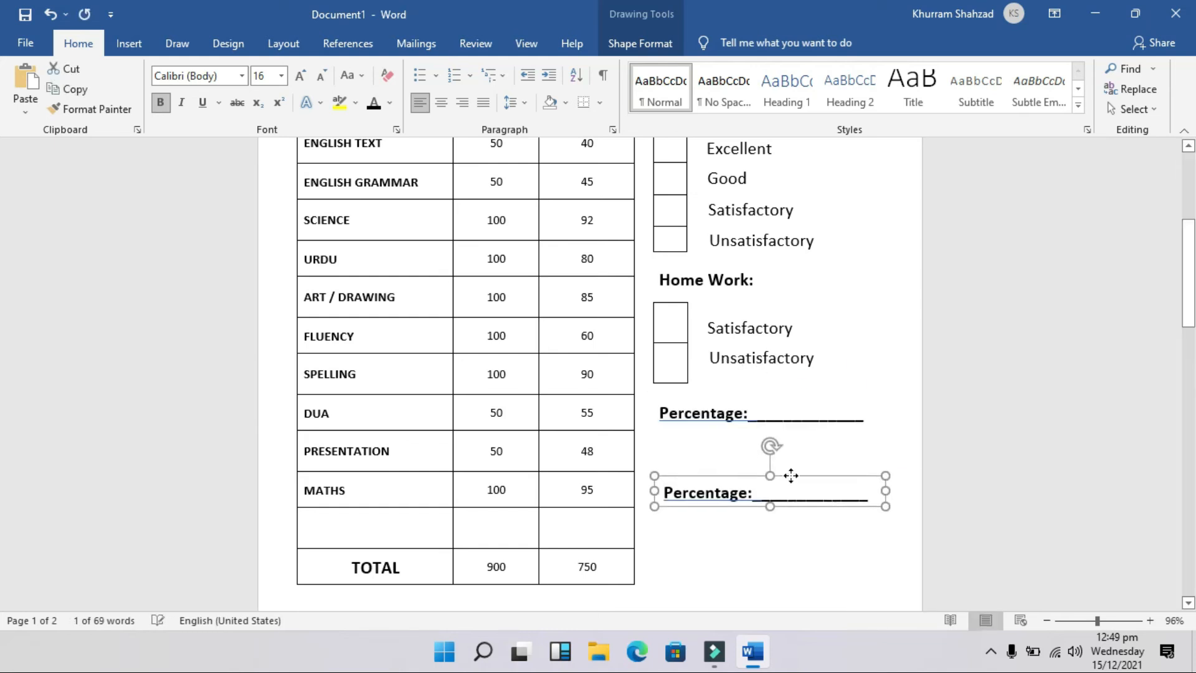
pyautogui.doubleClick(703, 490)
pyautogui.write('Attendance')
pyautogui.press('Escape')
pyautogui.press('Escape')
# - Add "Position:" and "Remarks:" lines below the marks table, each followed by a long underlined blank reaching the margin
pyautogui.write('Position:')
pyautogui.hotkey('ctrl', 'u')
pyautogui.write('_____________________________________________________________________________________________________________________________________________________________________________________________________')
pyautogui.press('BackSpace')
pyautogui.press('BackSpace')
pyautogui.press('BackSpace')
pyautogui.press('BackSpace')
pyautogui.press('BackSpace')
pyautogui.press('BackSpace')
pyautogui.press('BackSpace')
pyautogui.press('BackSpace')
# - Make the "Position:" and "Remarks:" labels bold and two font steps larger, and change the line spacing
pyautogui.moveTo(352, 365); pyautogui.dragTo(336, 445)
pyautogui.click(352, 365)
pyautogui.moveTo(352, 365); pyautogui.dragTo(336, 445)
pyautogui.click(161, 102)
pyautogui.hotkey('ctrl', 'shift', '.')
pyautogui.hotkey('ctrl', 'shift', '.')
pyautogui.click(517, 102)
pyautogui.click(534, 168)
# - Add a bold italic "Class Teacher Sign" caption below the Remarks line, with an underlined signature blank above it
pyautogui.click(930, 460)
pyautogui.press('Return')
pyautogui.write('Class Teacher Sign')
pyautogui.hotkey('shift', 'Home')
pyautogui.hotkey('ctrl', 'i')
pyautogui.hotkey('ctrl', 'b')
pyautogui.press('Up')
pyautogui.hotkey('ctrl', 'u')
pyautogui.write('____________________________')
# - Tighten the paragraph spacing between the class teacher's signature blank and its caption
pyautogui.moveTo(375, 536); pyautogui.dragTo(297, 481)
pyautogui.click(518, 102)
pyautogui.click(507, 219)
pyautogui.click(422, 507)
# - Copy the signature blank twice along the same row, spaced out with tabs for two more signatures
pyautogui.click(288, 504)
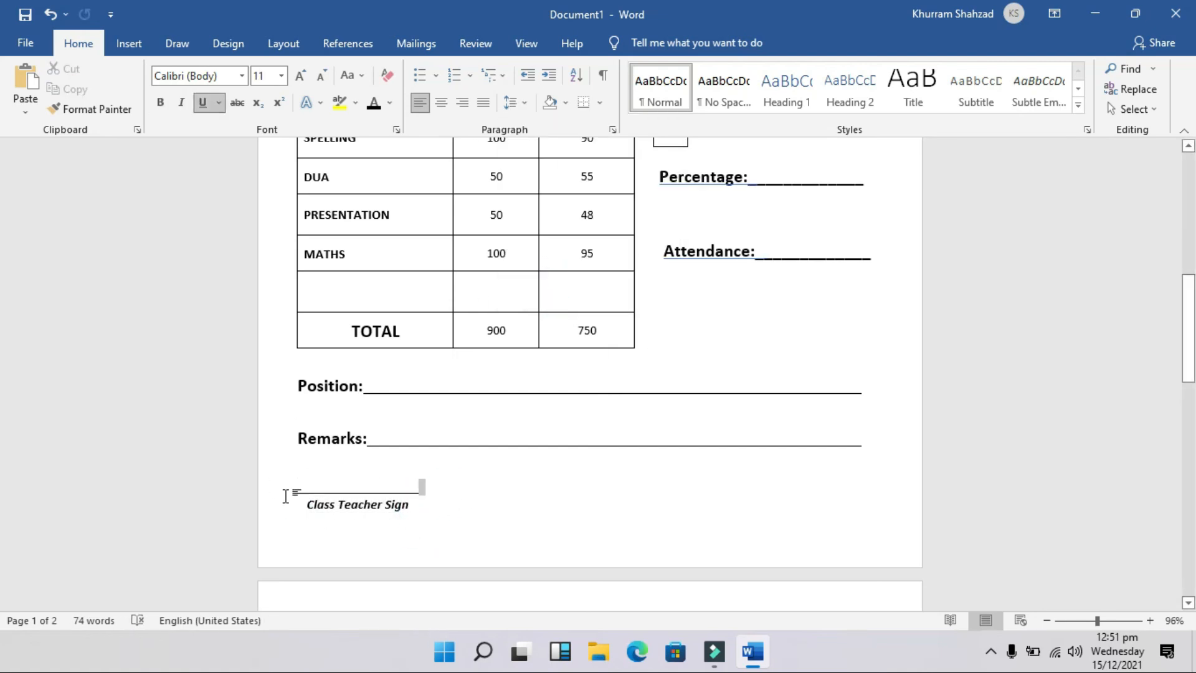
pyautogui.press('Tab')
pyautogui.press('Tab')
pyautogui.press('Tab')
pyautogui.hotkey('ctrl', 'v')
pyautogui.press('Tab')
pyautogui.press('Tab')
pyautogui.hotkey('ctrl', 'v')
# - Copy the "Class Teacher Sign" caption under the second signature blank and change it to "Principal Sign"
pyautogui.moveTo(425, 510); pyautogui.dragTo(316, 511)
pyautogui.hotkey('ctrl', 'c')
pyautogui.click(426, 508)
pyautogui.press('Tab')
pyautogui.press('Tab')
pyautogui.press('Tab')
pyautogui.press('Tab')
pyautogui.hotkey('ctrl', 'v')
pyautogui.hotkey('ctrl', 'shift', 'Right')
pyautogui.hotkey('ctrl', 'shift', 'Right')
pyautogui.write('Principal')
# - Paste the caption under the third signature blank, change it to "Parent's / Guardian Sign" and align it with the blank
pyautogui.hotkey('ctrl', 'v')
pyautogui.hotkey('ctrl', 'Left')
pyautogui.hotkey('ctrl', 'shift', 'Left')
pyautogui.hotkey('ctrl', 'shift', 'Left')
pyautogui.write("Parent's / Guardian")
pyautogui.hotkey('ctrl', 'Left')
pyautogui.hotkey('ctrl', 'Left')
pyautogui.hotkey('ctrl', 'Left')
pyautogui.press('BackSpace')
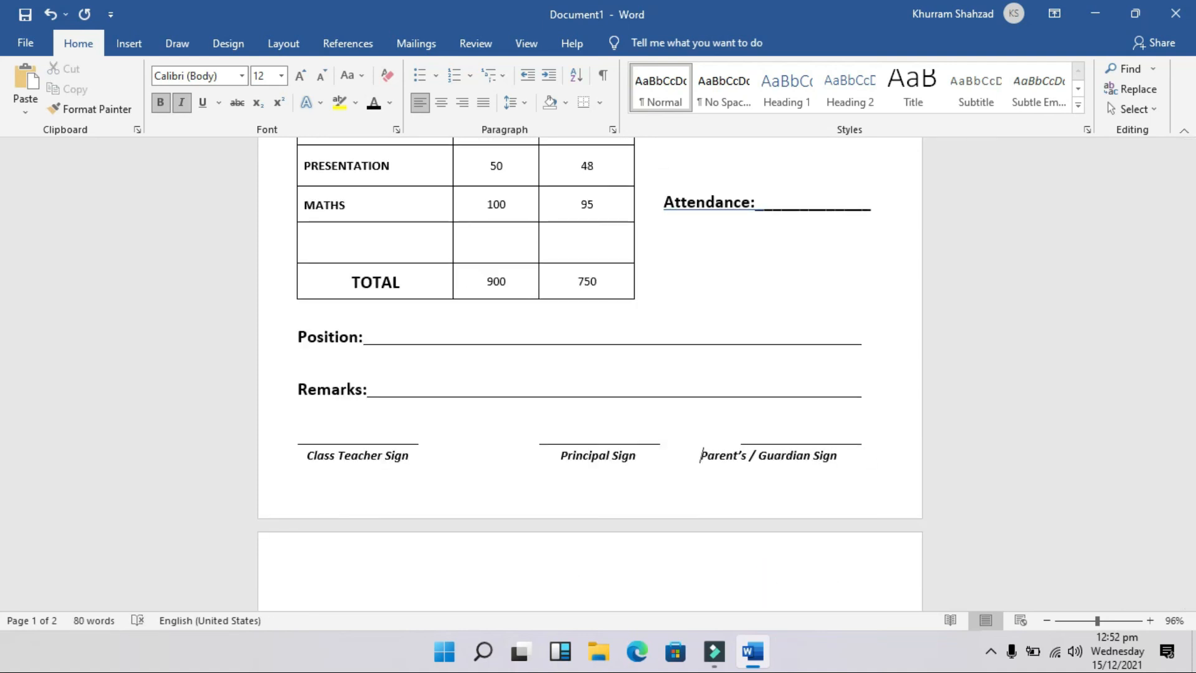
pyautogui.press('Tab')
# - Delete the empty paragraph after the last signature caption to remove the blank second page
pyautogui.click(889, 470)
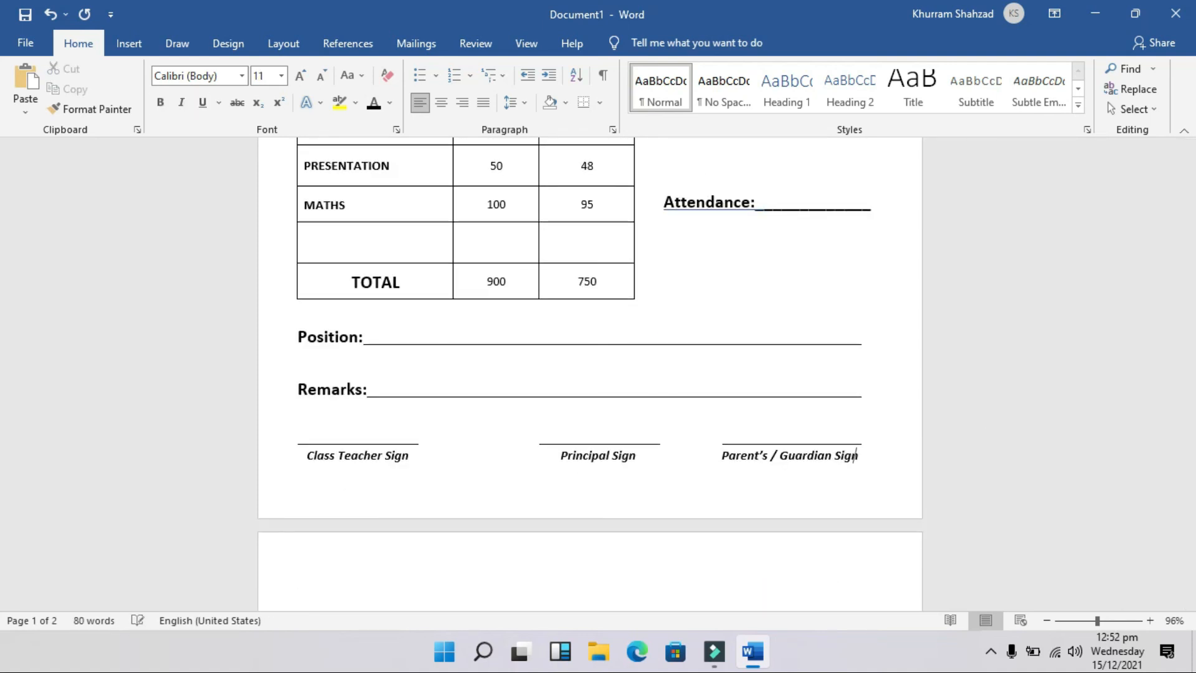
pyautogui.press('Delete')
pyautogui.scroll(10, 649, 553)
pyautogui.scroll(-3, 966, 597)
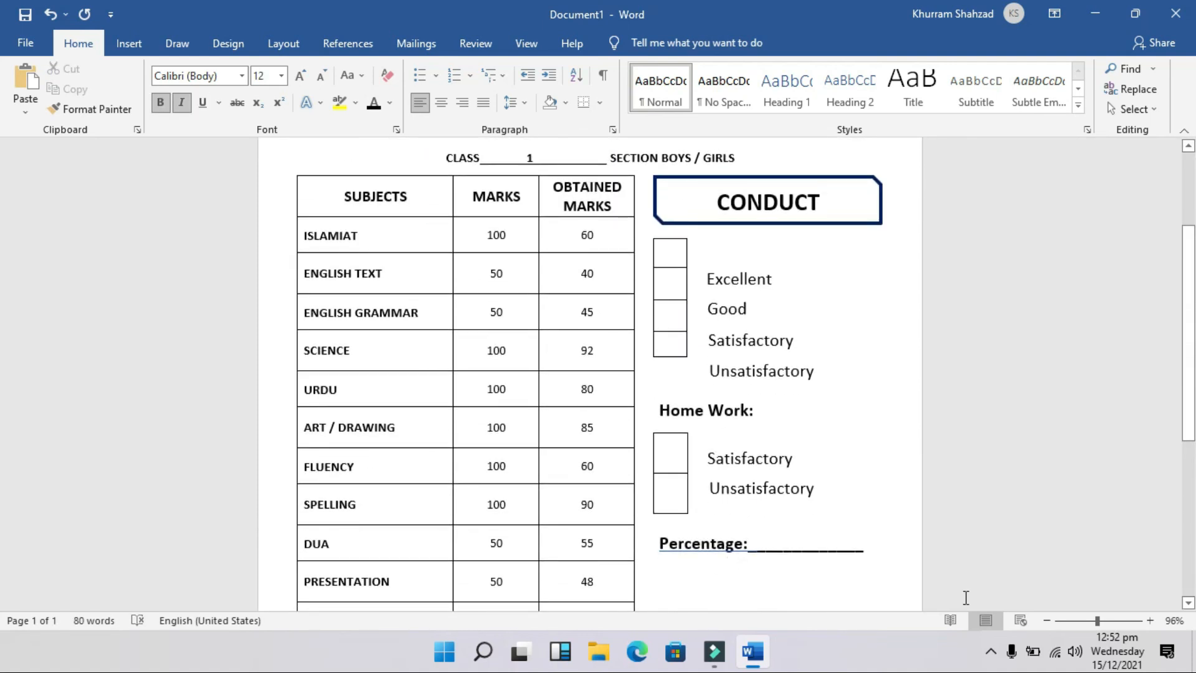
pyautogui.moveTo(1087, 623); pyautogui.dragTo(1078, 622)
pyautogui.scroll(2, 715, 446)
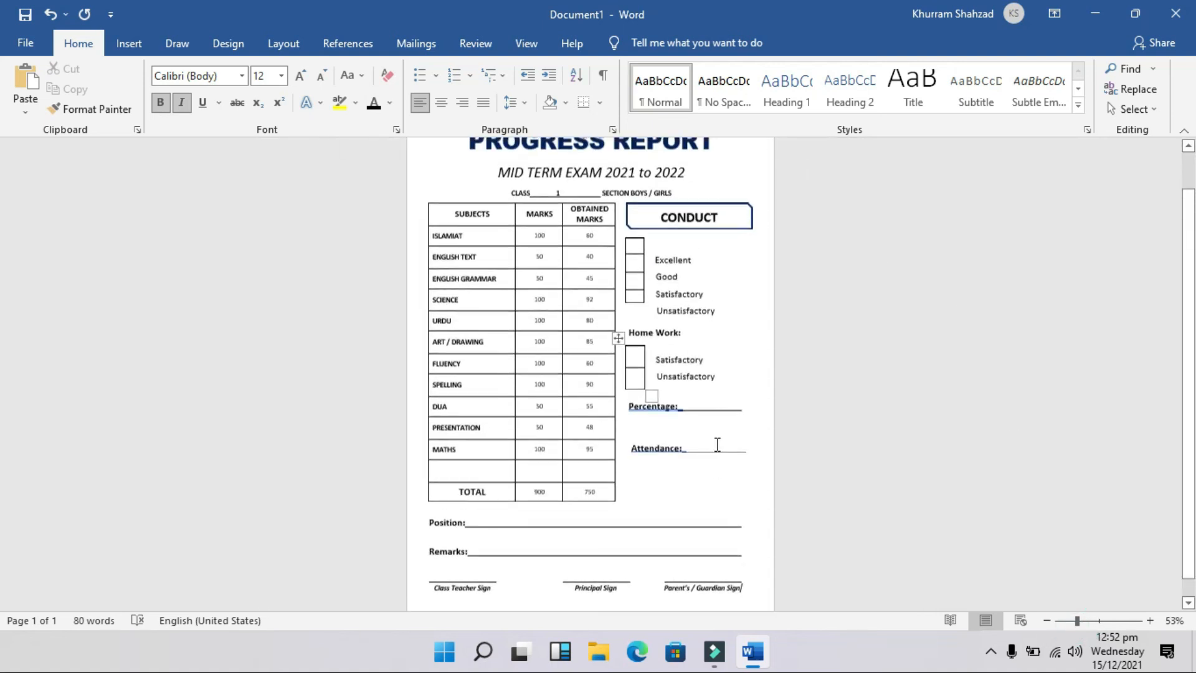
pyautogui.scroll(-2, 628, 494)
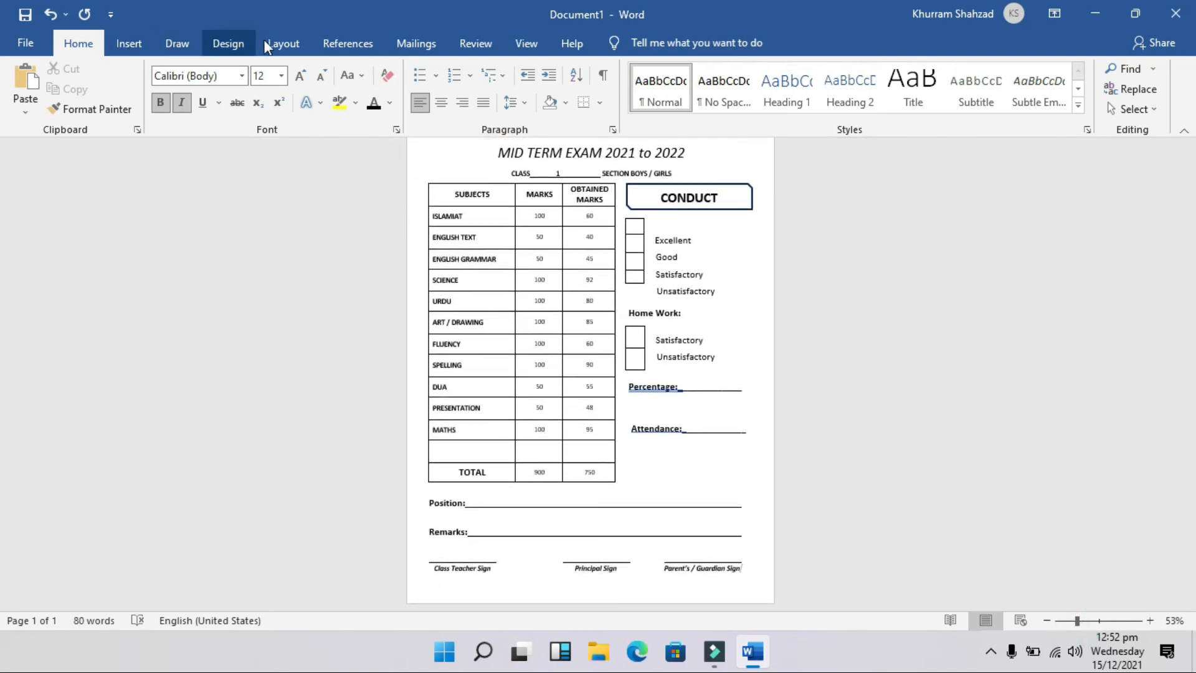
# - Open the page border settings and try several black patterned art borders for the whole document
pyautogui.click(232, 49)
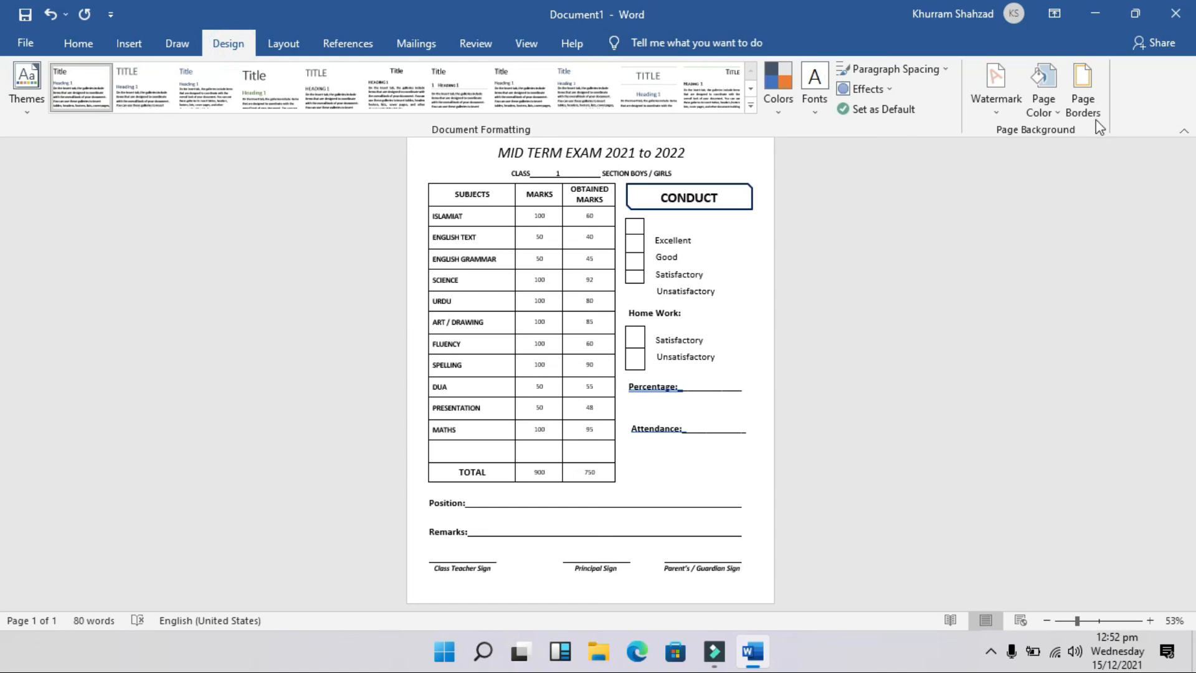
pyautogui.click(1076, 98)
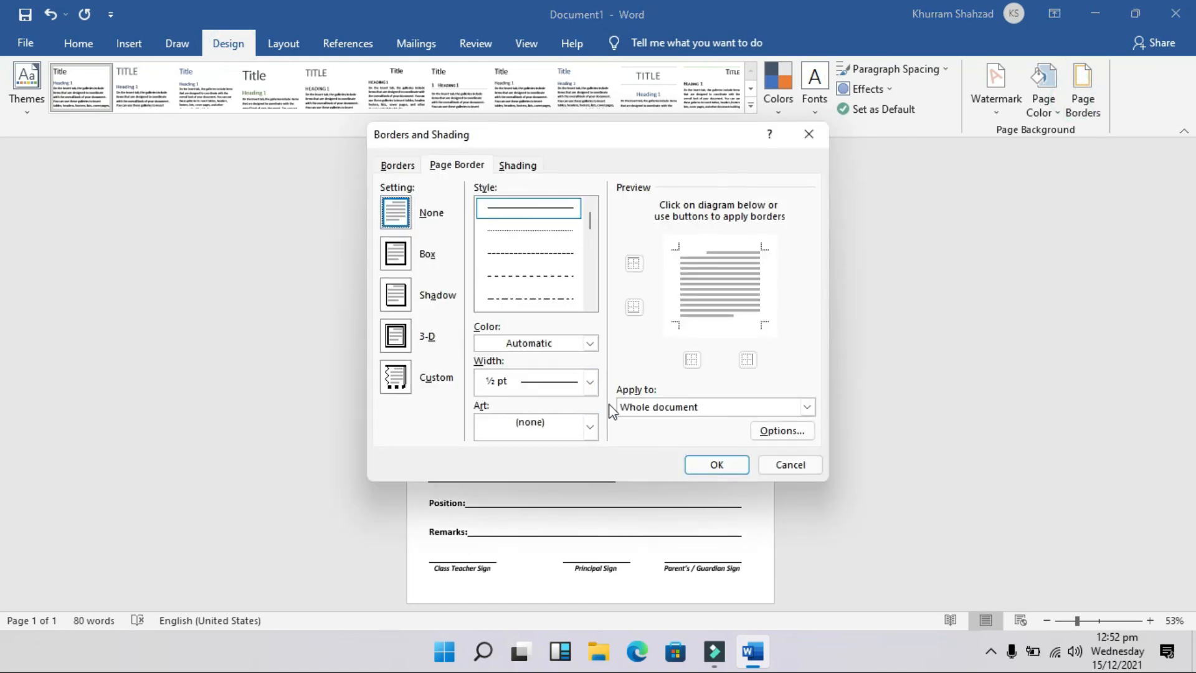
pyautogui.click(590, 429)
pyautogui.moveTo(588, 449); pyautogui.dragTo(595, 511)
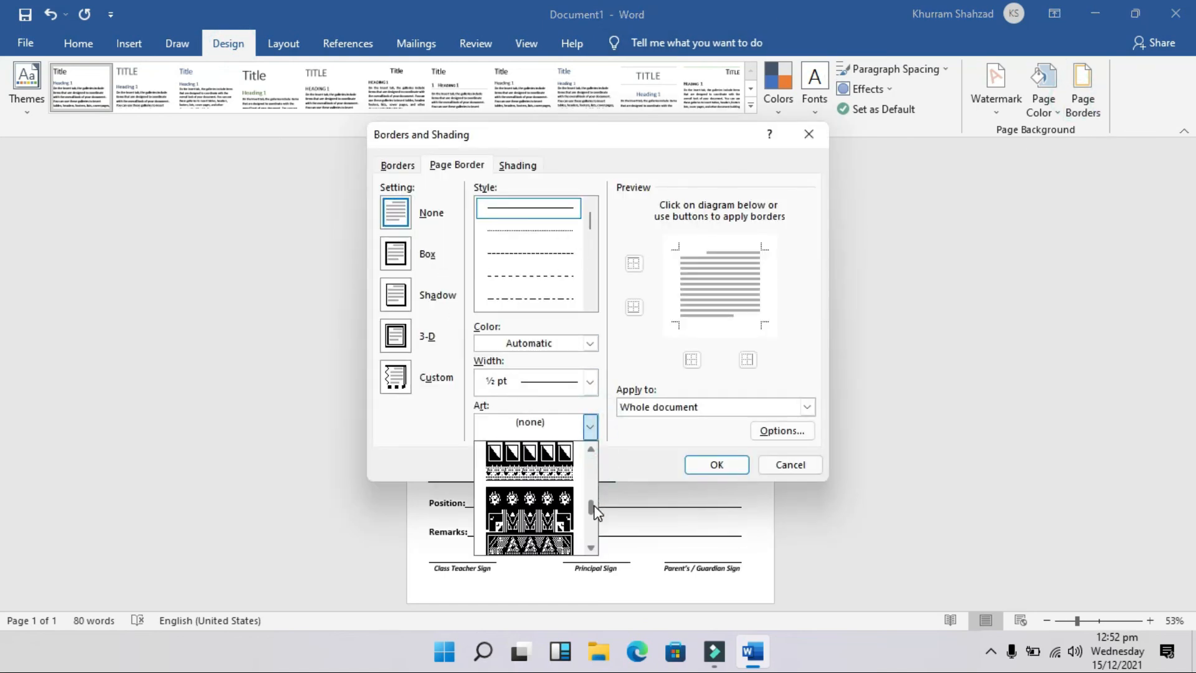
pyautogui.click(566, 482)
pyautogui.click(590, 428)
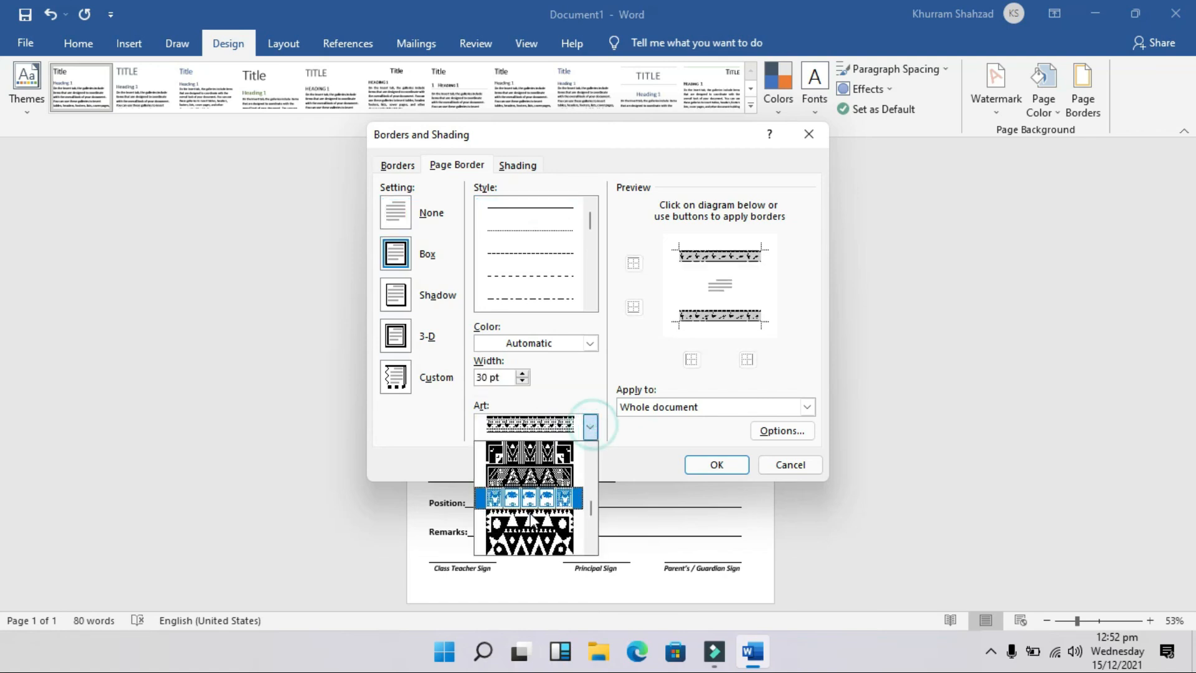
pyautogui.click(546, 522)
pyautogui.click(590, 427)
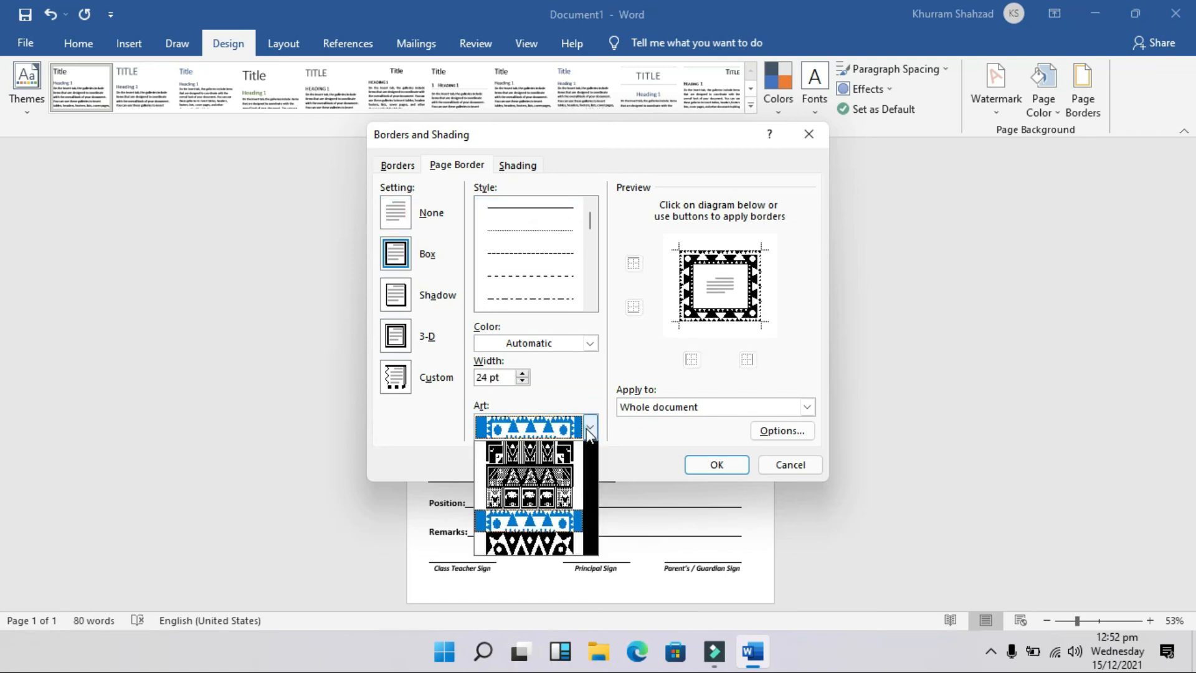
pyautogui.click(555, 504)
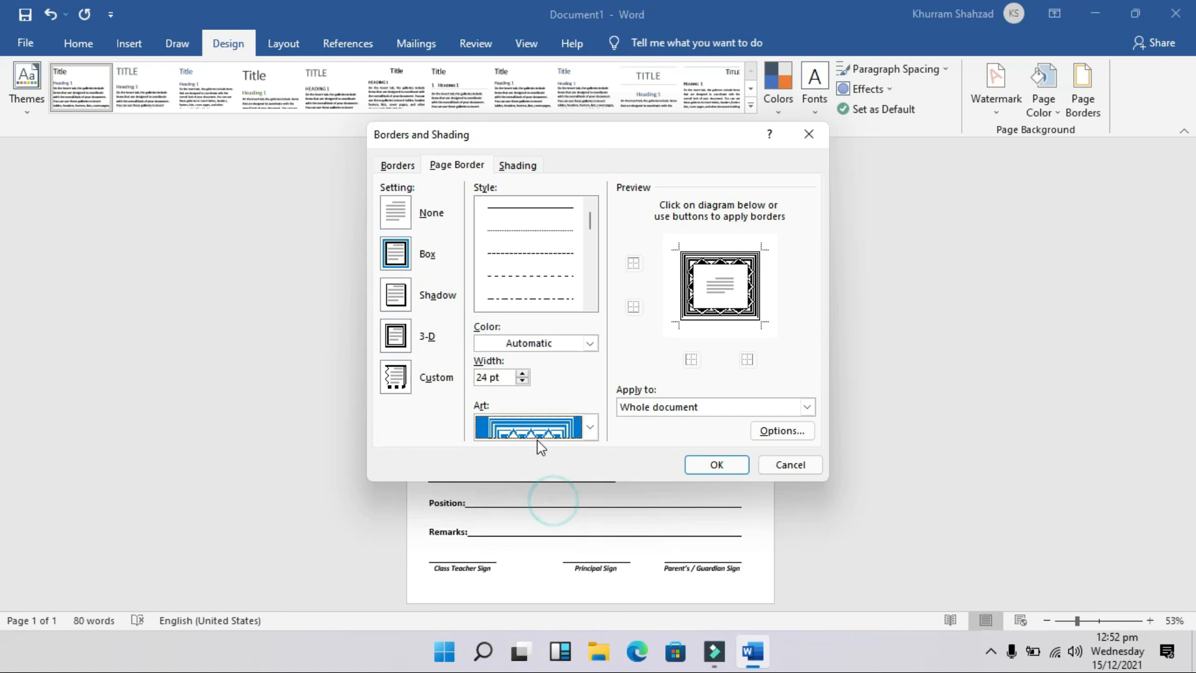
# - Apply the art page border with thick black double lines and notched corners to the whole document
pyautogui.click(549, 430)
pyautogui.scroll(-4, 553, 499)
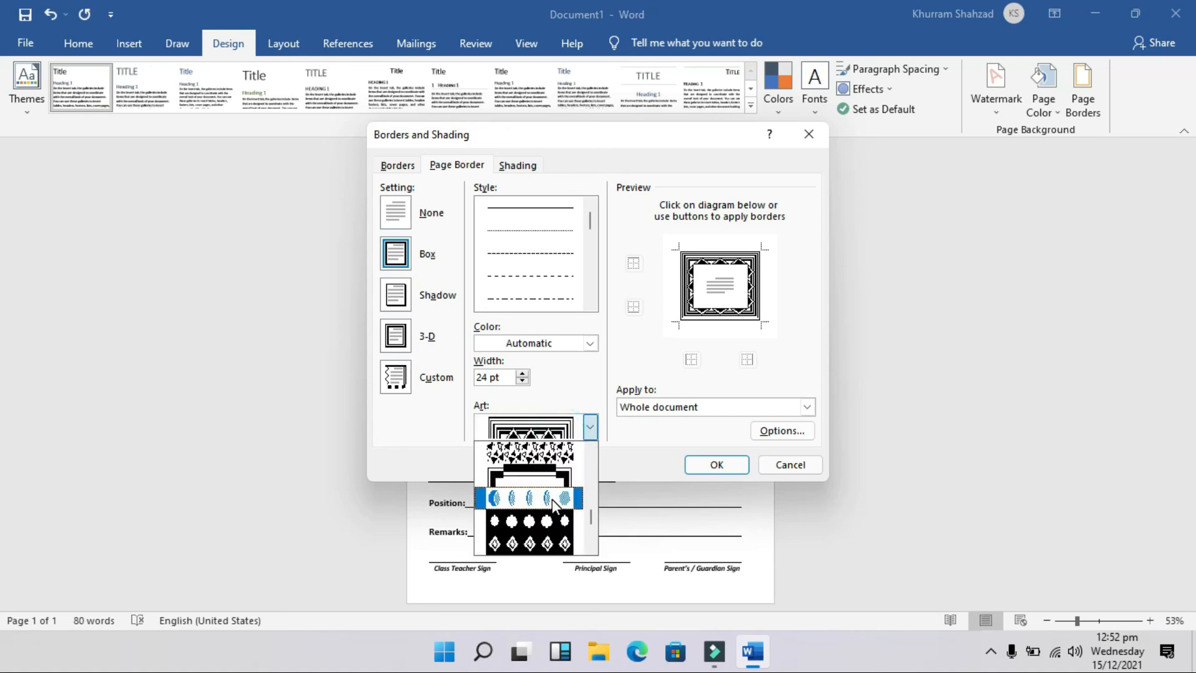
pyautogui.click(543, 473)
pyautogui.click(706, 466)
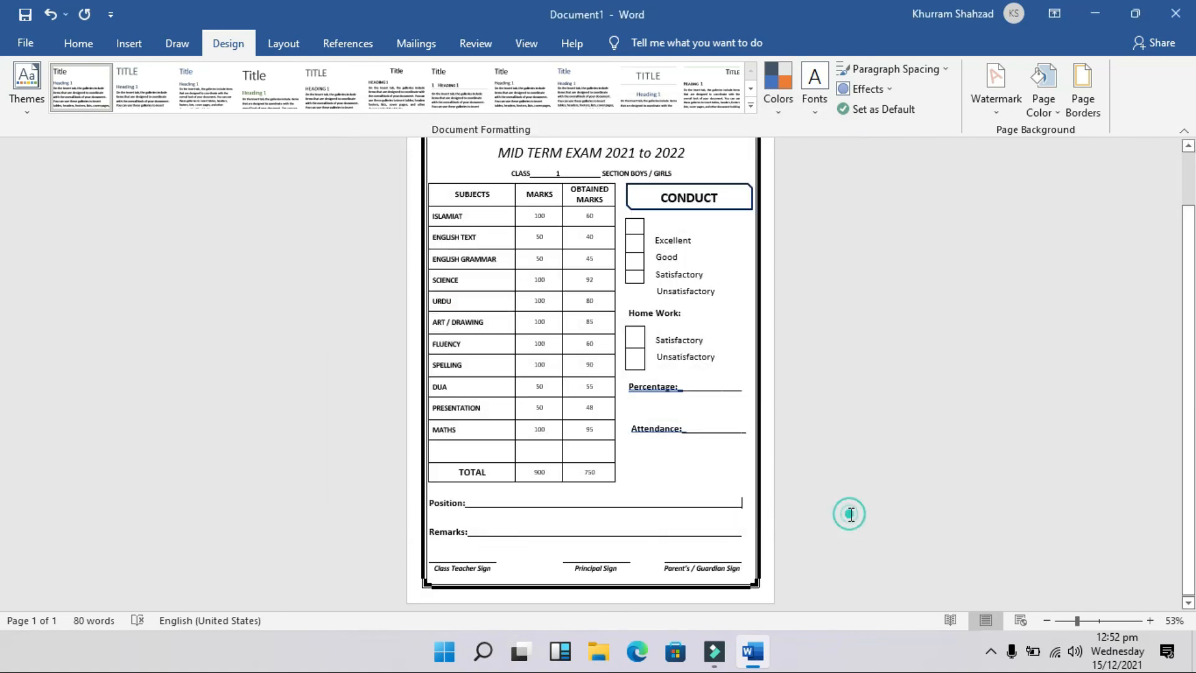
# - Review the bordered report card from heading to signatures, fitting the whole page in view at 48% zoom
pyautogui.scroll(2, 850, 514)
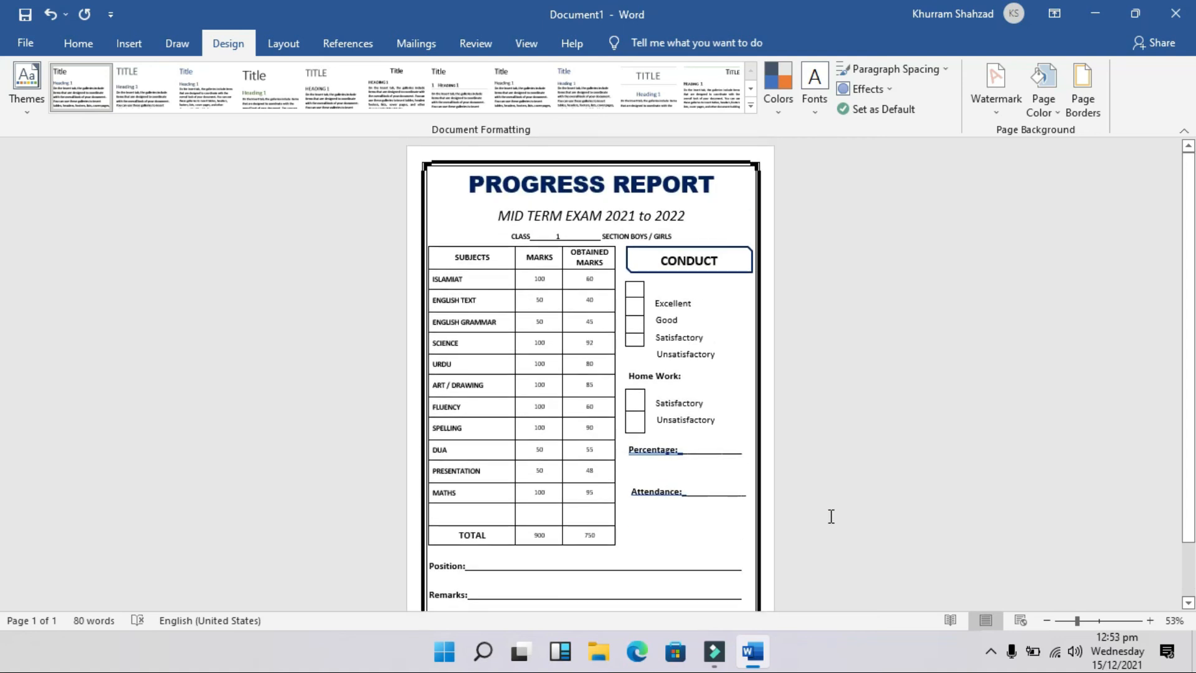
pyautogui.scroll(-1, 906, 471)
pyautogui.scroll(1, 906, 471)
pyautogui.scroll(-1, 907, 471)
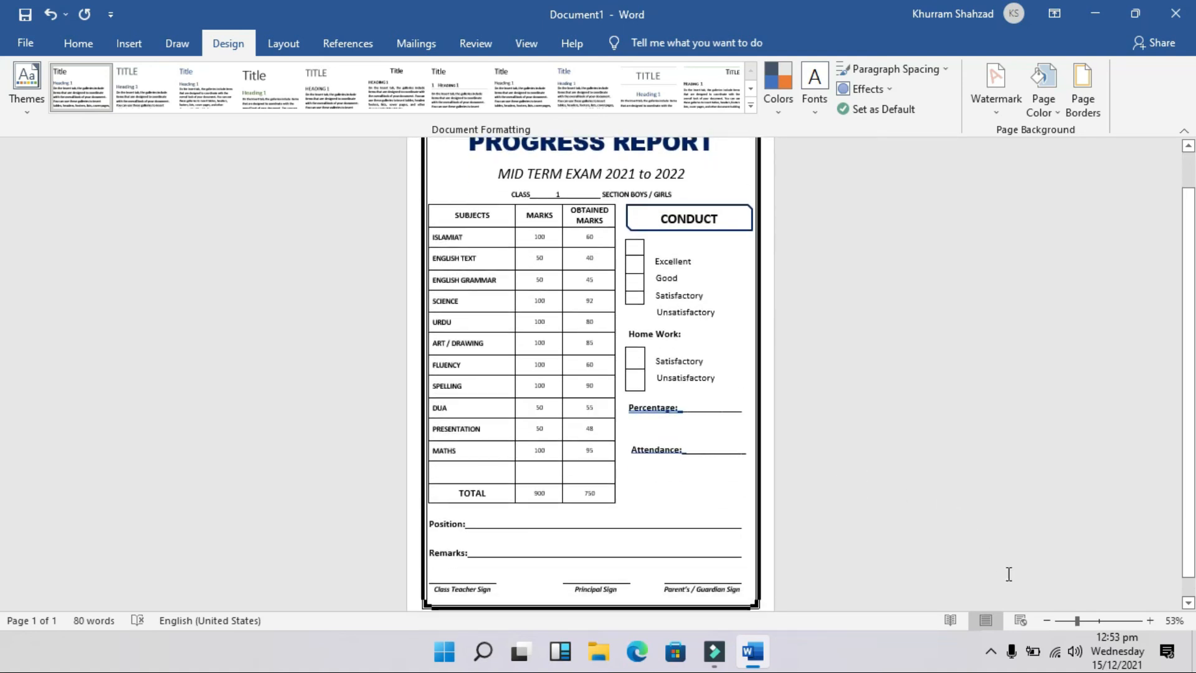
pyautogui.click(1074, 621)
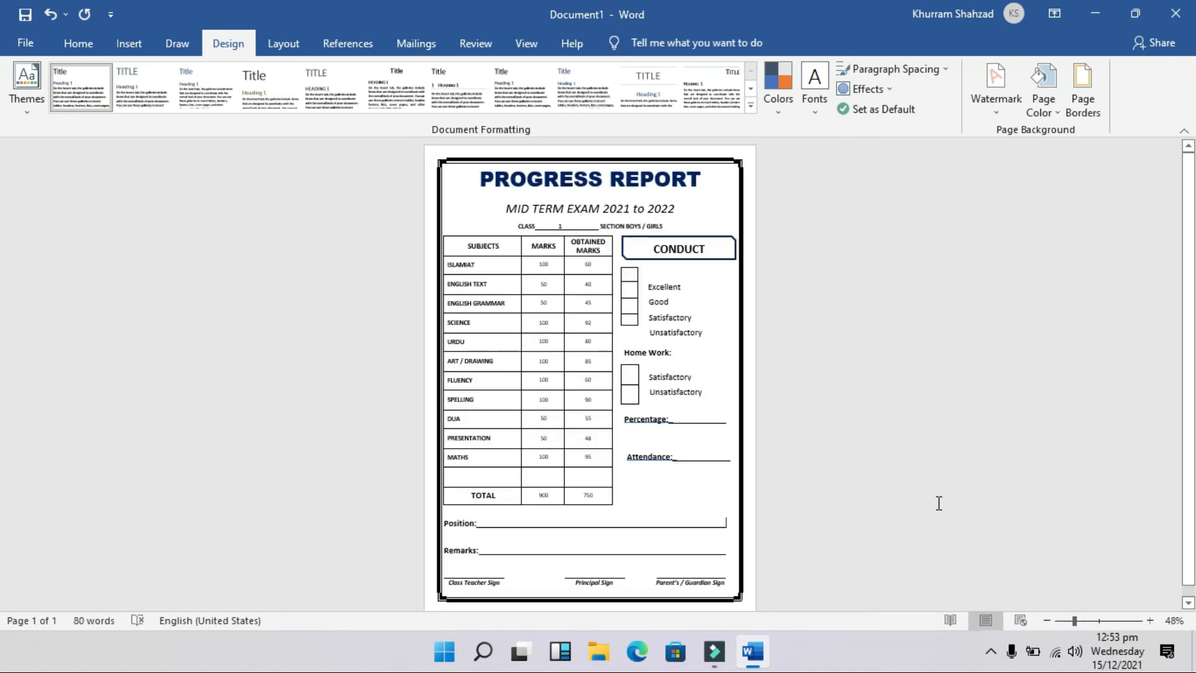